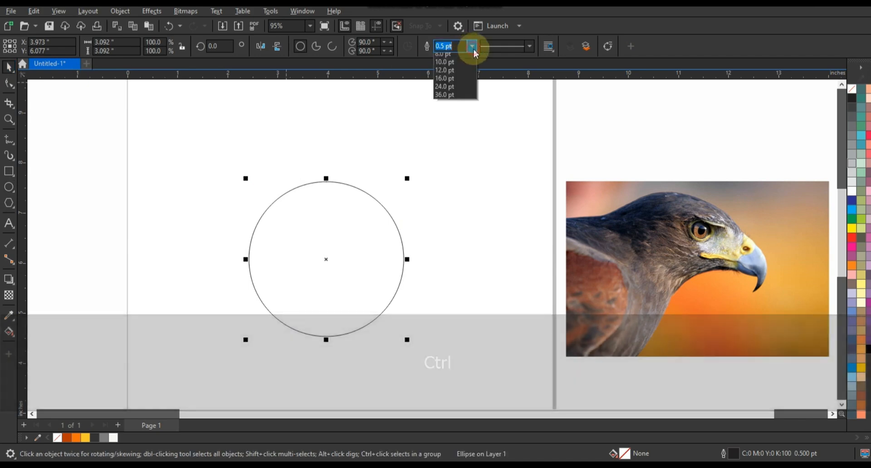
Step: Set the circle's outline to 3 pt and make two copies, one overlapping its left side and one offset to the upper right
click(453, 107)
drag(374, 227, 317, 231)
right_click(317, 230)
drag(389, 208, 510, 179)
right_click(510, 179)
Step: Group the original circle with the overlapping copy on its left
click(356, 203)
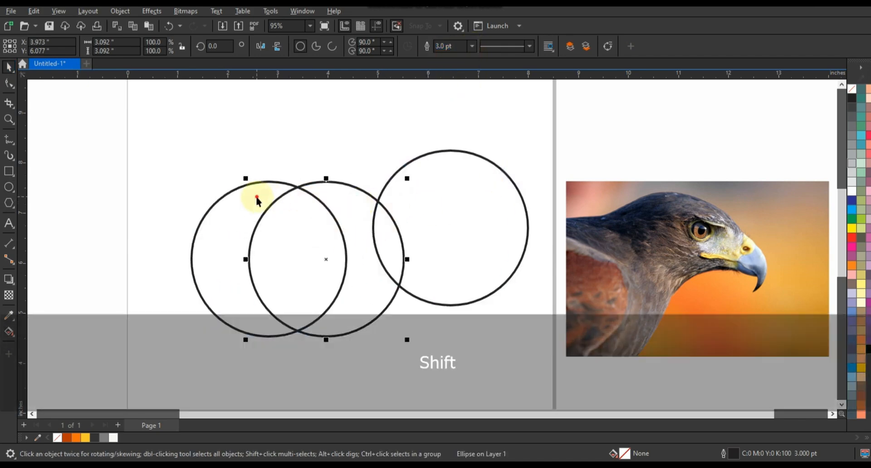
shift+click(258, 198)
click(293, 107)
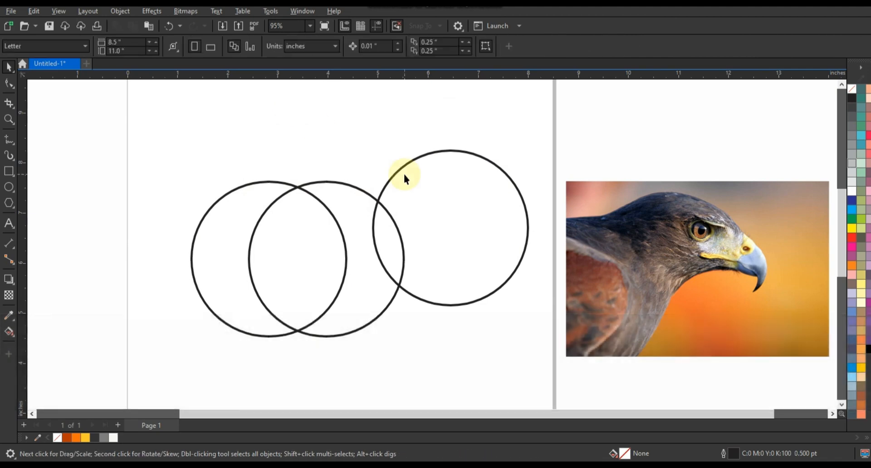
Step: Move the separate circle over the lower half of the pair and widen it into an ellipse about 4.16 in wide
drag(408, 160, 253, 234)
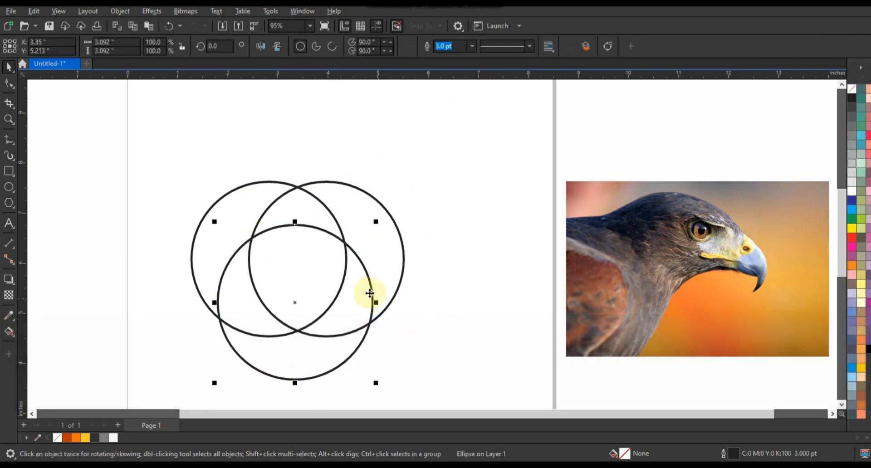
shift+drag(376, 302, 406, 306)
ctrl+drag(294, 300, 294, 309)
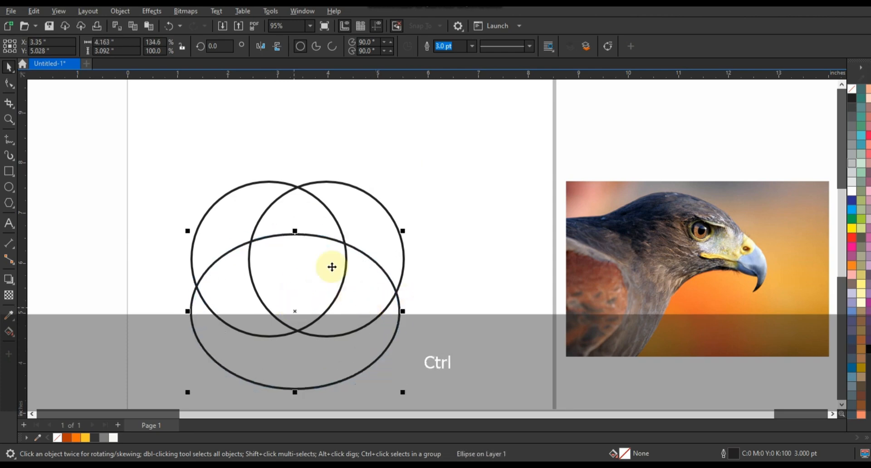
Step: Align the ellipse's centre horizontally with the grouped pair of circles
shift+click(310, 194)
key(c)
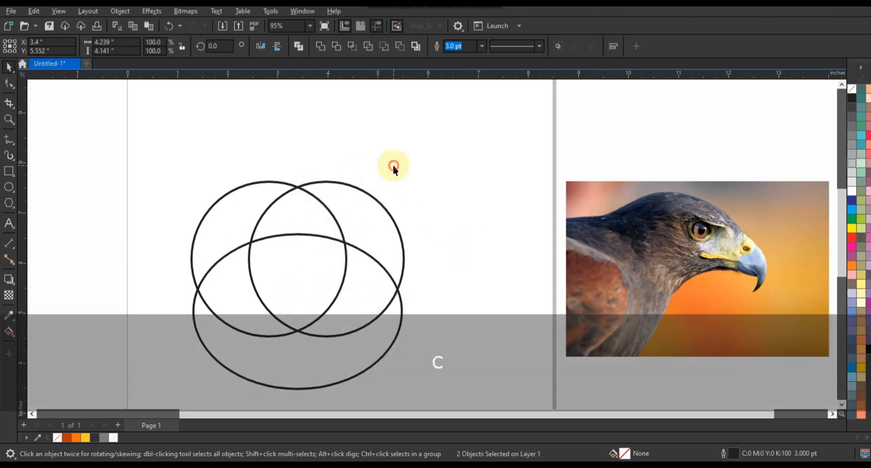
click(392, 165)
Step: Use Smart Fill to create a filled shield shape from the region shared by both circles and the ellipse
click(15, 339)
click(49, 343)
click(312, 265)
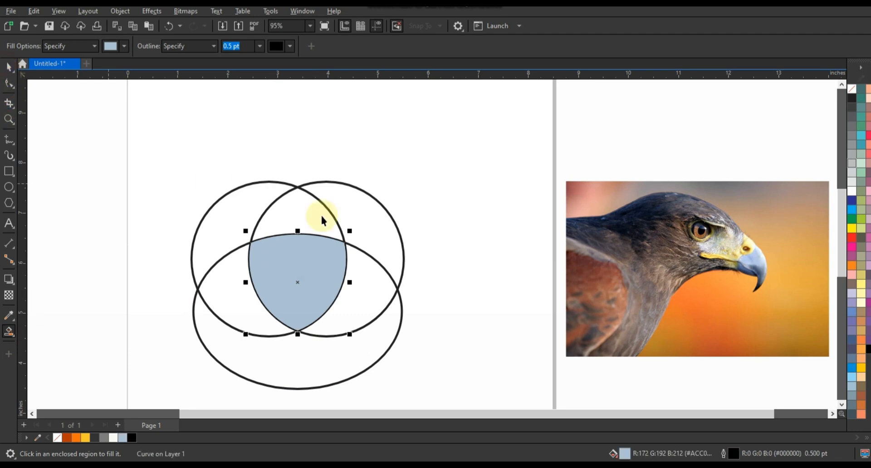
Step: Delete the construction circles and ellipse, keeping only the filled shield shape
key(Delete)
click(341, 223)
key(Delete)
click(362, 252)
key(Delete)
Step: Enlarge the shield and stretch it upward to about 3.0 in wide by 3.63 in high
click(325, 252)
drag(349, 230, 404, 177)
drag(325, 180, 325, 148)
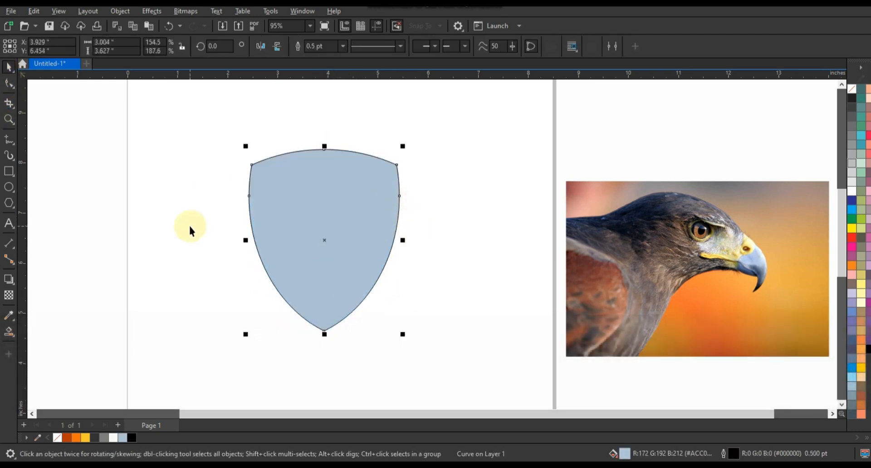
Step: Delete the extra nodes on the shield's two sides and remove its fill
click(9, 84)
drag(217, 179, 445, 215)
key(Delete)
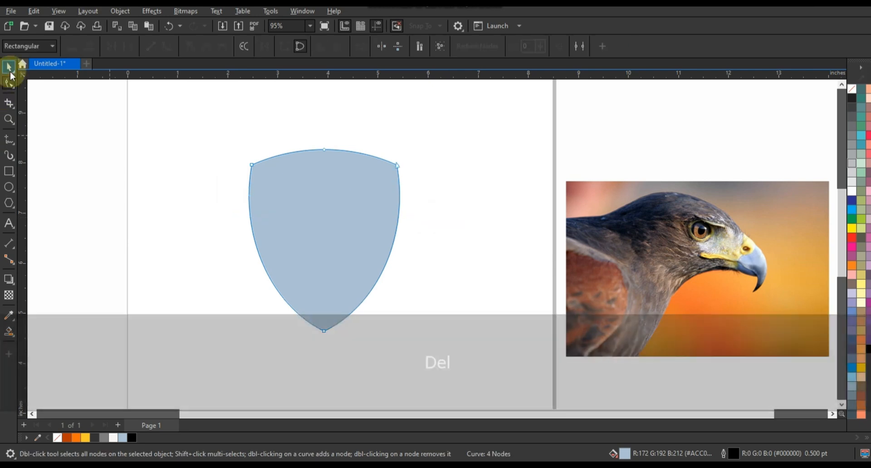
click(853, 93)
Step: Move the eagle photo onto the shield and scale it down so the head fits the shield outline
key(space)
drag(689, 254, 354, 231)
drag(477, 344, 443, 294)
mouse_move(472, 324)
mouse_down()
mouse_move(472, 332)
mouse_move(469, 321)
mouse_up()
Step: Set the default outline width for new graphic objects to 3 pt
key(z)
drag(219, 154, 425, 317)
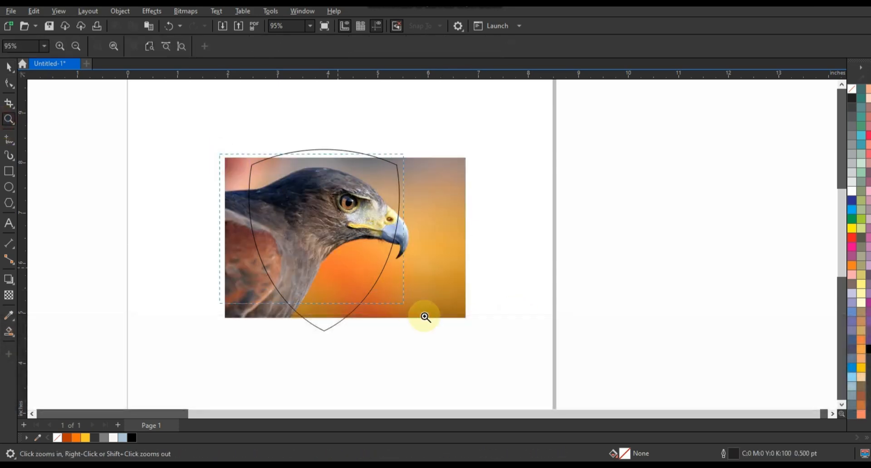
drag(489, 344, 490, 344)
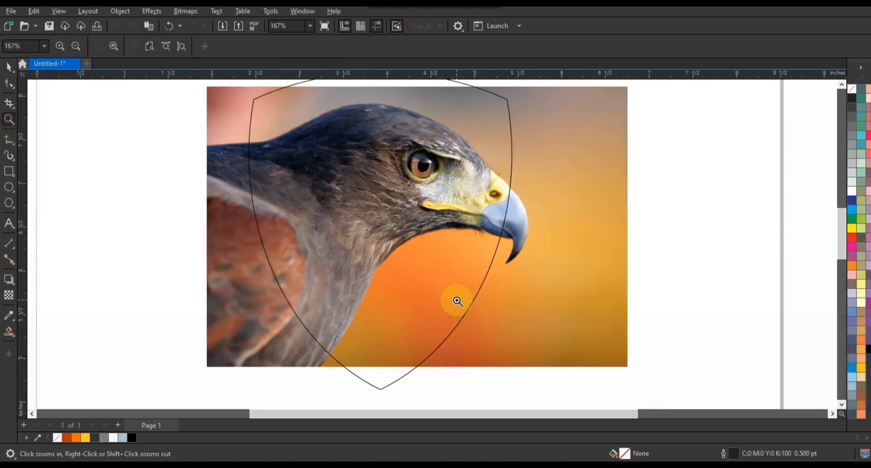
click(9, 140)
click(342, 48)
click(320, 116)
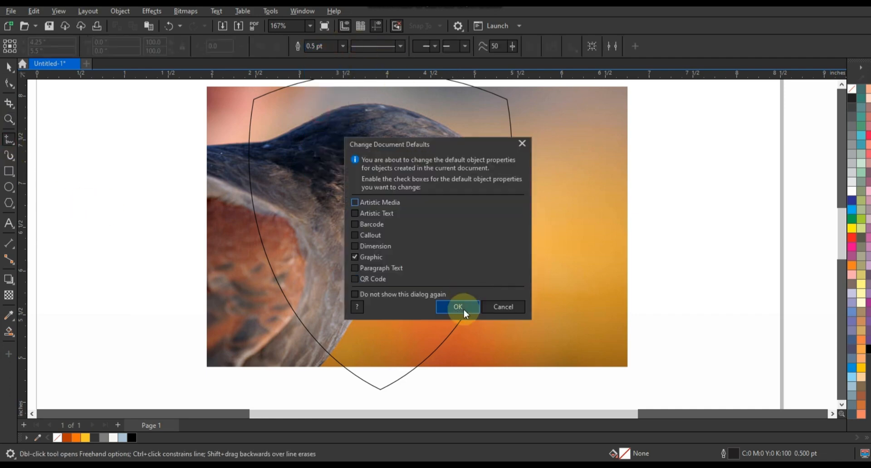
click(459, 308)
Step: Apply transparency to the eagle photo to fade it for tracing
click(10, 67)
click(8, 296)
drag(402, 379, 410, 380)
Step: Draw connected straight lines from the beak tip to the forehead, over the crown, through a small notch and down the nape
click(5, 142)
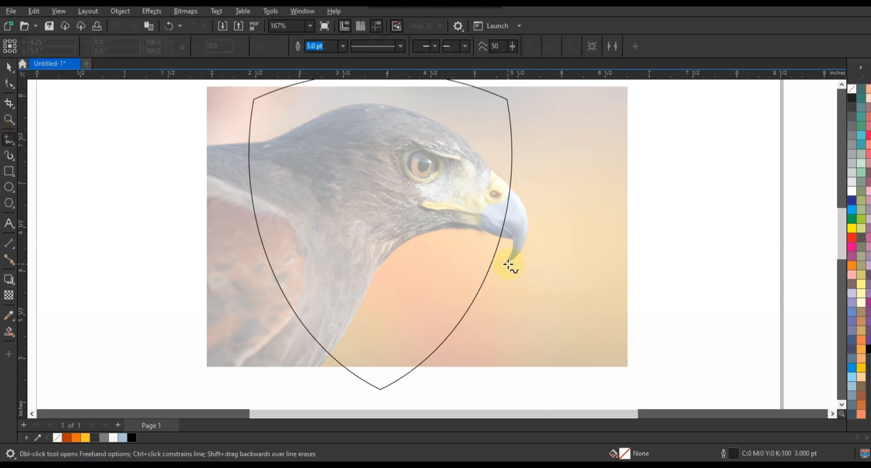
click(484, 163)
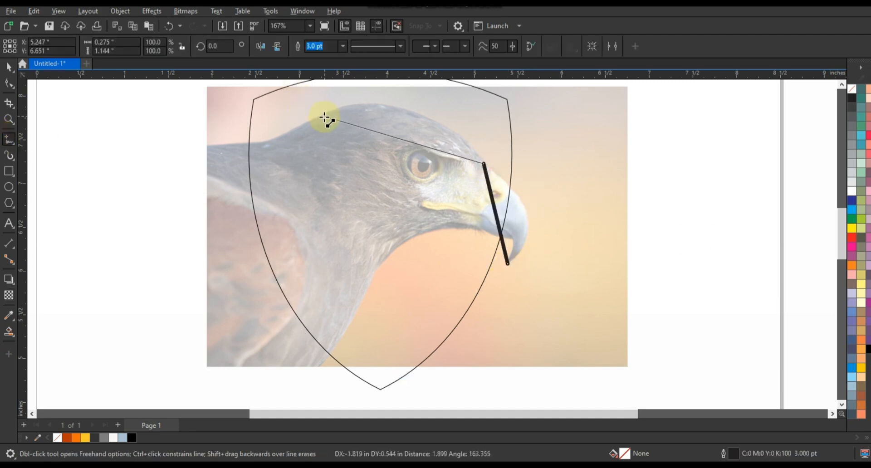
click(281, 118)
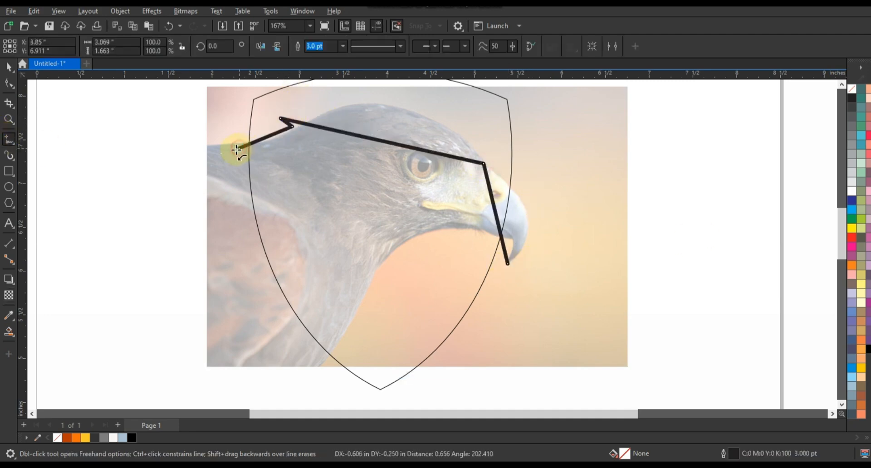
key(space)
Step: Extend the head outline from the beak tip with a straight line to the shield's lower edge below the neck
key(space)
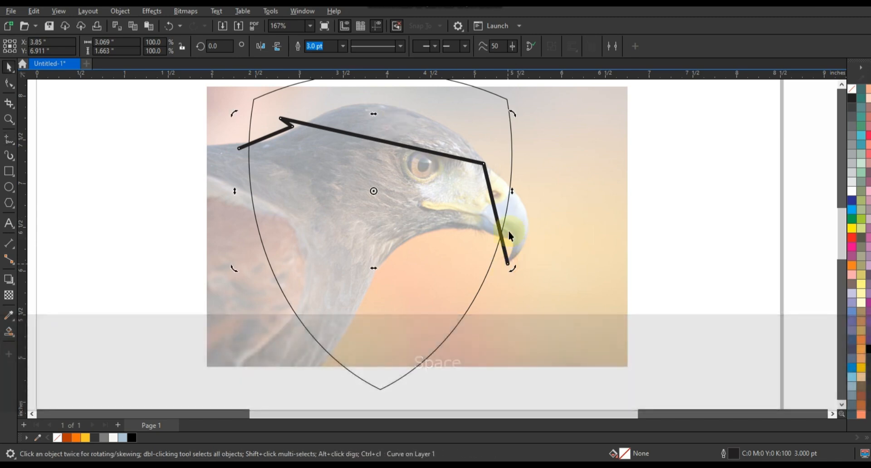
key(space)
key(space)
click(508, 264)
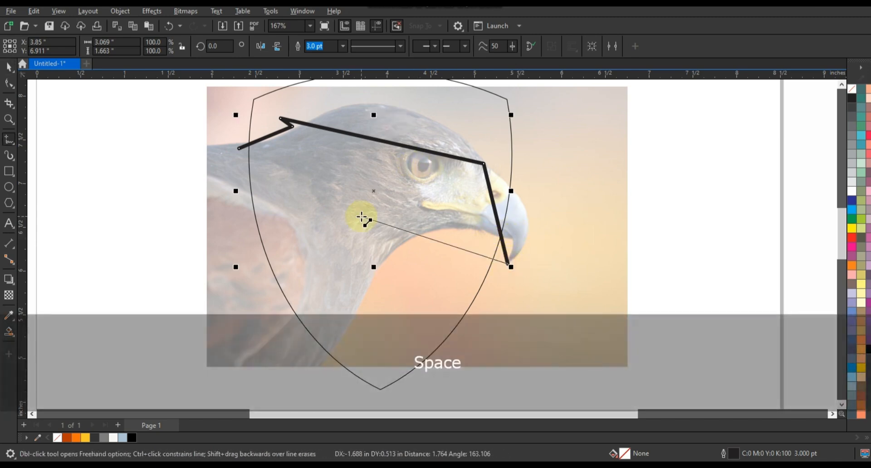
double_click(345, 375)
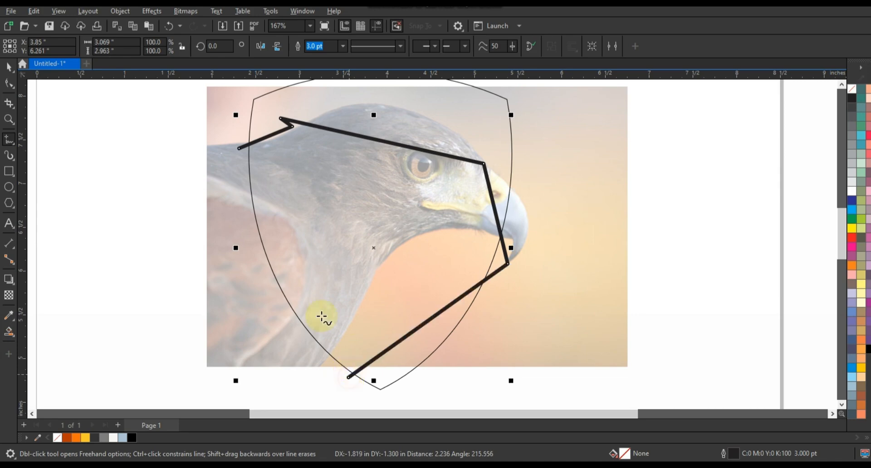
Step: Convert the head outline's segments to curves and bend the beak segment to follow the eagle's beak
click(9, 84)
key(F10)
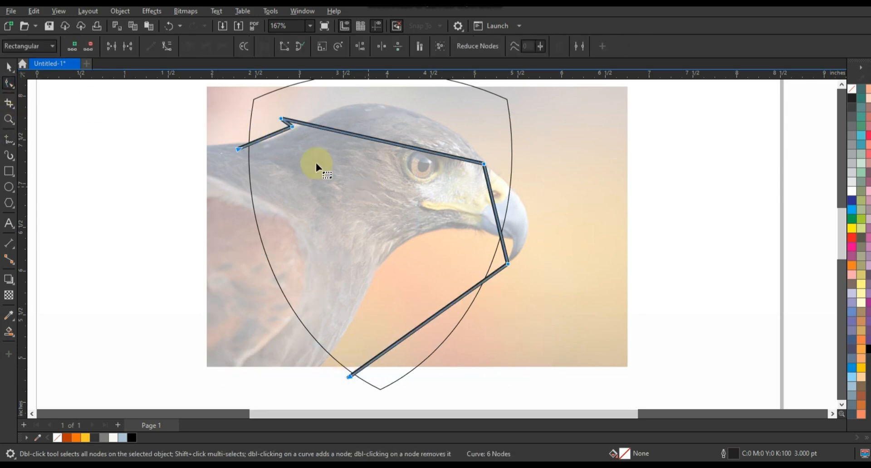
drag(492, 197, 512, 185)
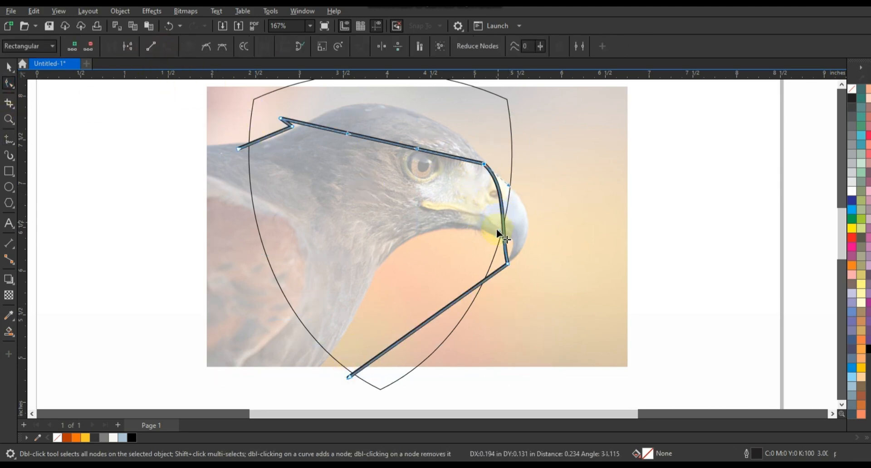
drag(499, 231, 537, 226)
drag(513, 156, 459, 175)
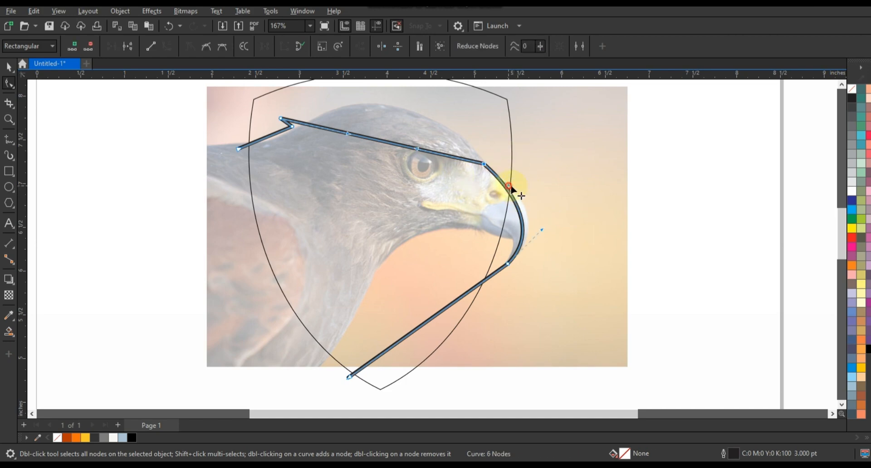
Step: Bend the crown segment into a rounded arc just above the eagle's head and curve the short nape segment
scroll(427, 204, up, 3)
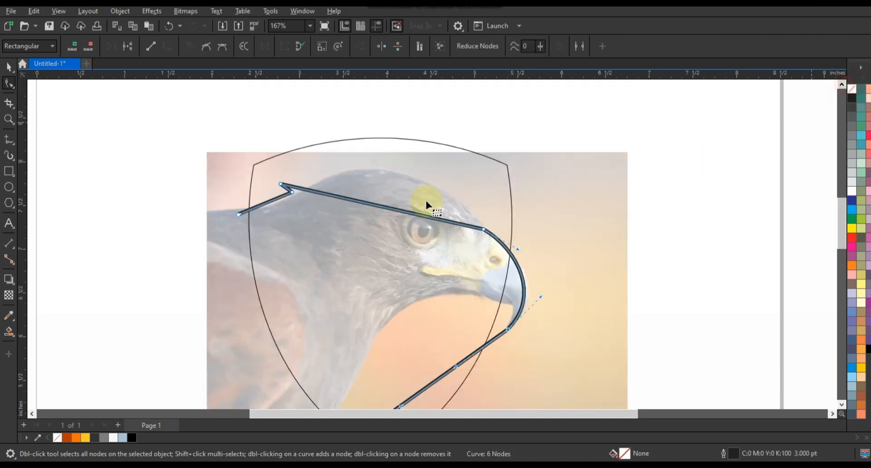
drag(449, 170, 451, 168)
click(346, 200)
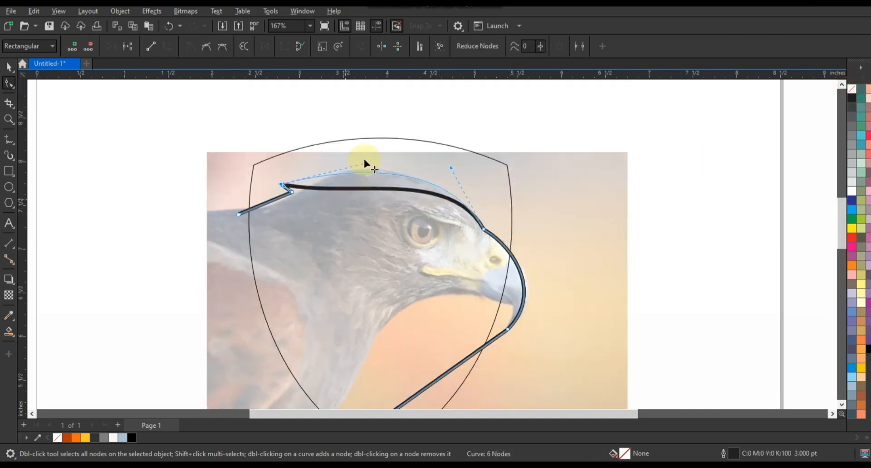
drag(365, 161, 367, 151)
drag(451, 167, 464, 154)
drag(368, 147, 368, 148)
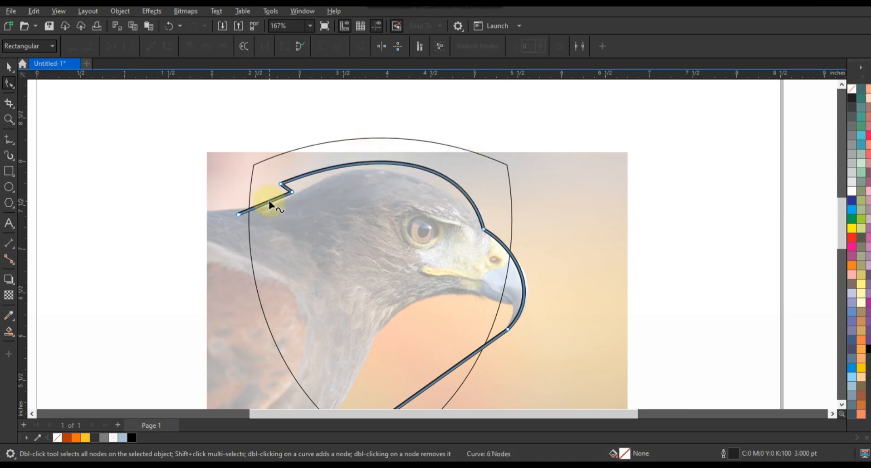
drag(269, 201, 289, 189)
Step: Bend the line between the beak tip and lower neck into a deep arc forming the underside of the beak and throat
key(F3)
drag(537, 329, 569, 299)
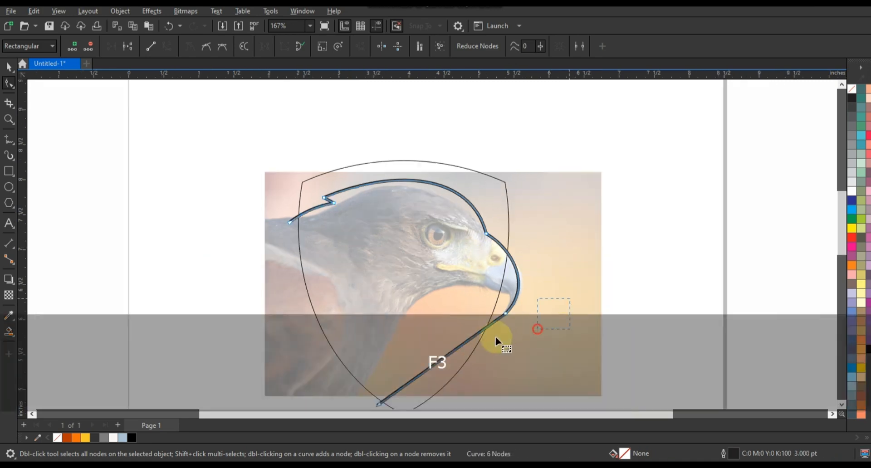
drag(417, 370, 363, 316)
drag(496, 267, 497, 251)
drag(364, 318, 365, 292)
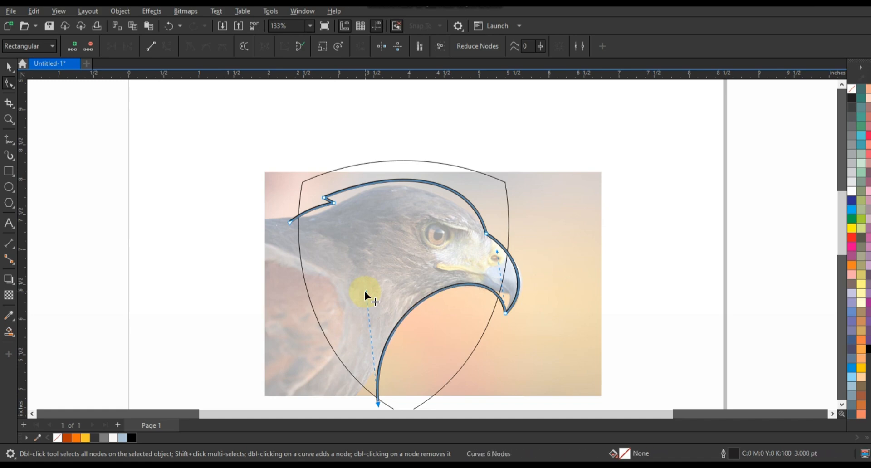
Step: Draw a closed straight-sided feather shape inside the head outline, with zigzag notches at the crown, nape, cheek and brow
click(9, 119)
drag(552, 337, 552, 337)
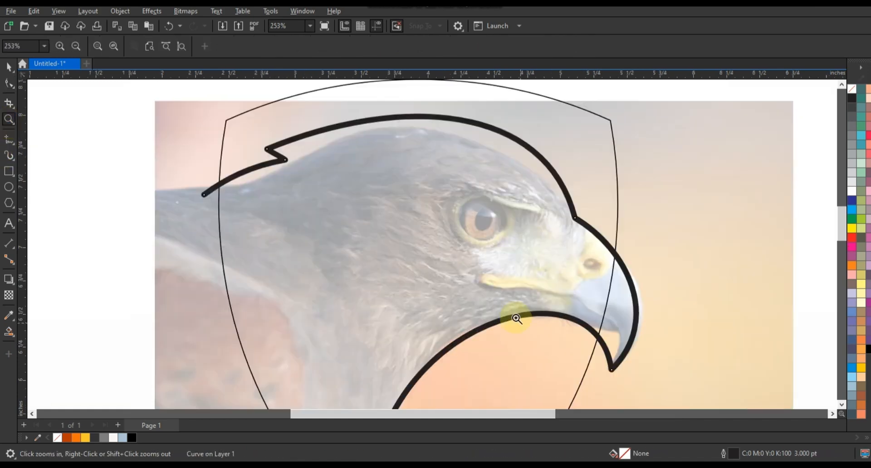
click(9, 139)
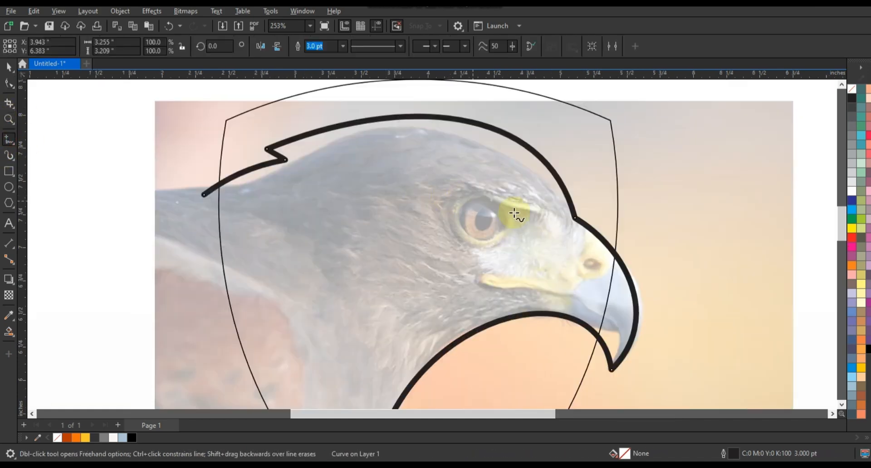
click(376, 131)
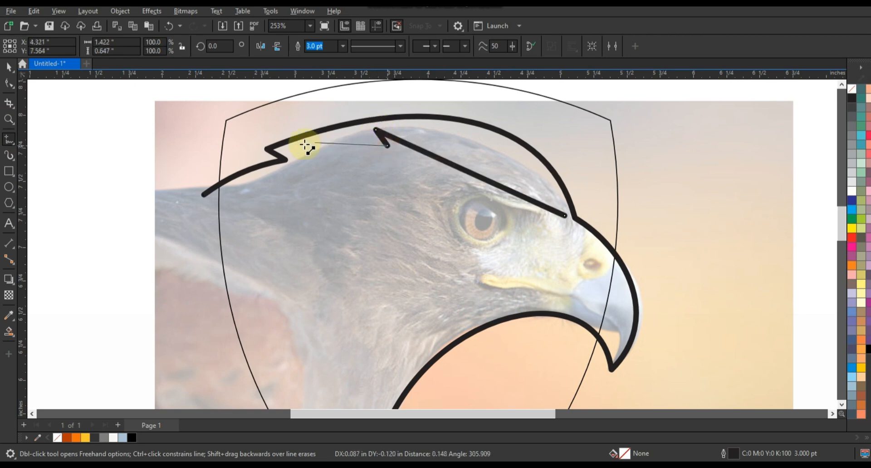
click(225, 198)
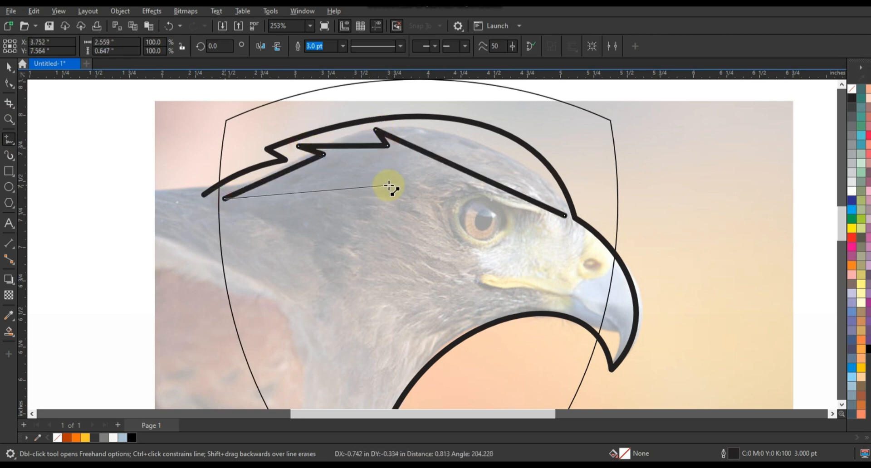
click(389, 185)
click(352, 195)
click(529, 213)
click(495, 197)
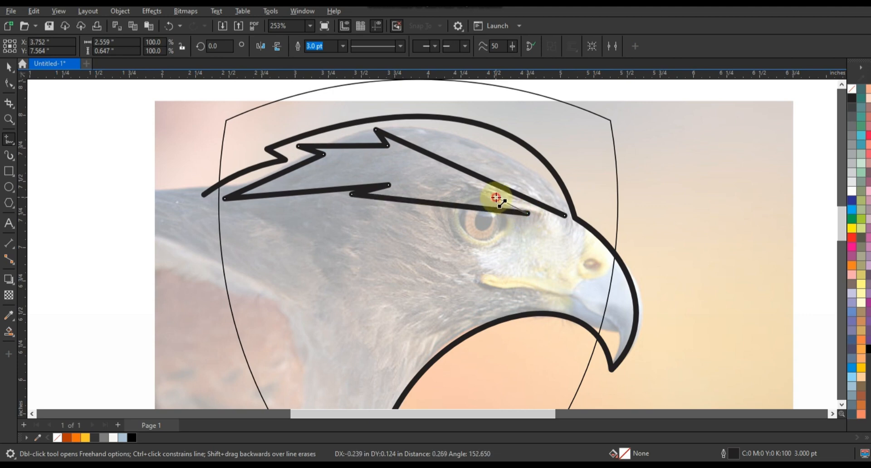
click(565, 216)
Step: Curve the feather shape's long crown edge parallel to the head outline and bend the short edge behind it
click(9, 83)
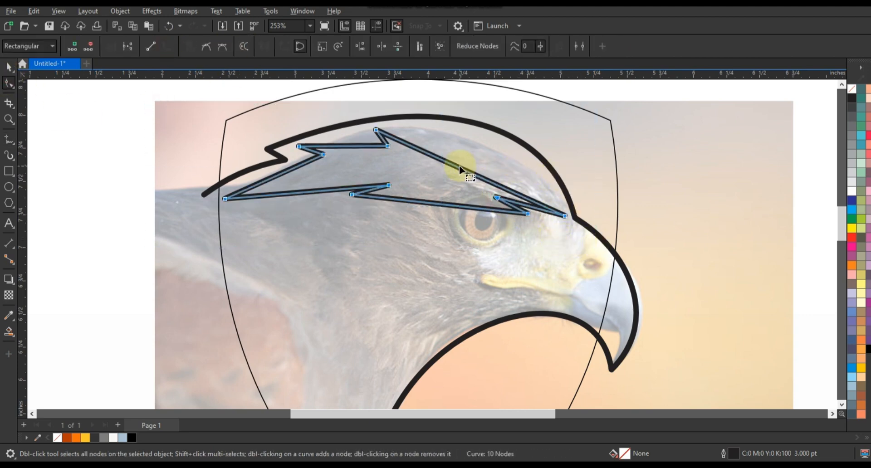
drag(460, 162, 486, 142)
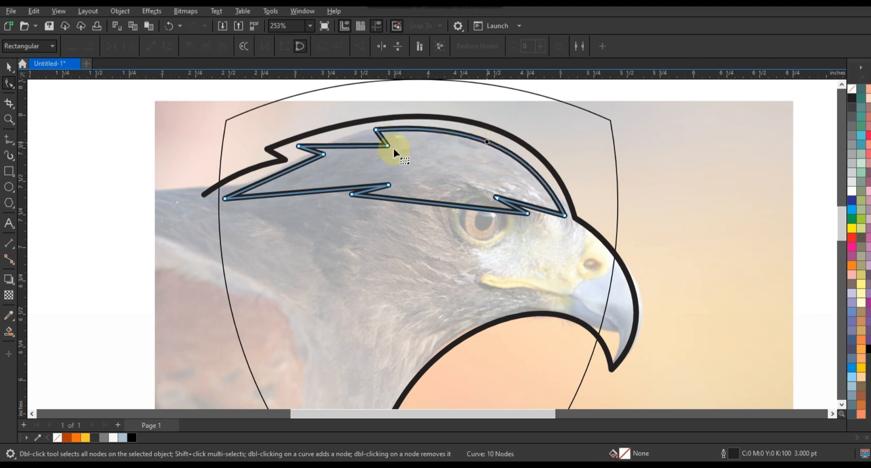
drag(361, 146, 362, 144)
click(332, 143)
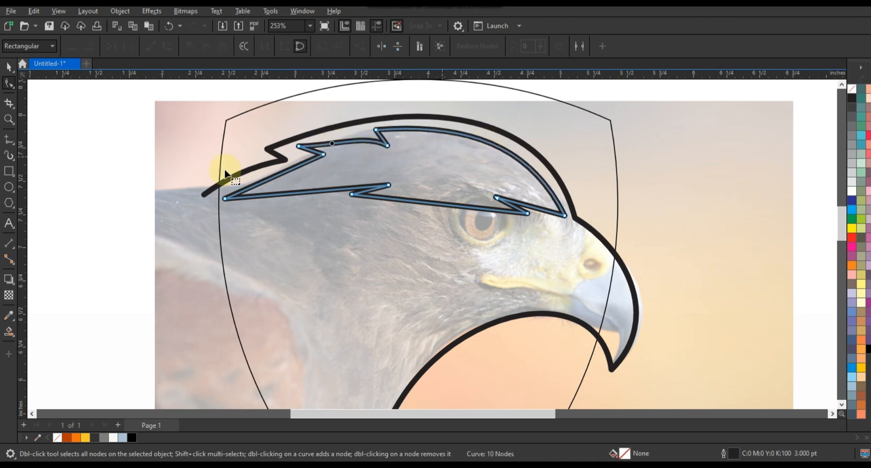
Step: Arch the feather shape's lower rear edge upward and nudge the node at its inner end up and forward
click(280, 172)
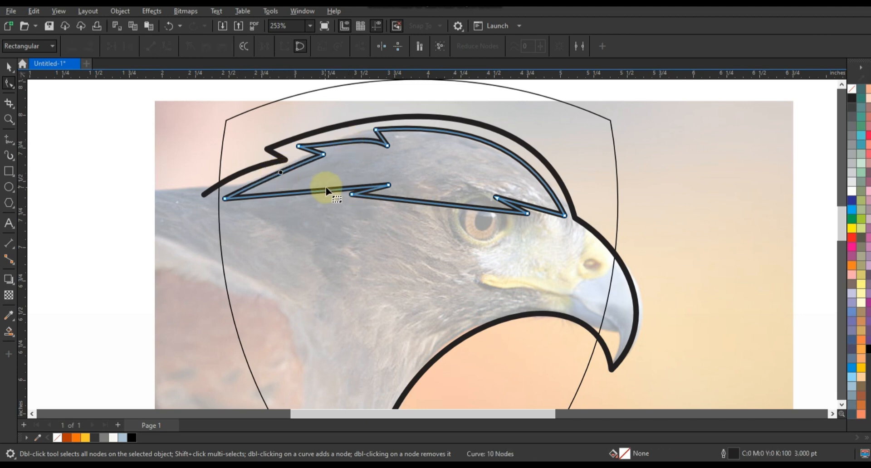
drag(330, 190, 330, 178)
drag(389, 185, 393, 179)
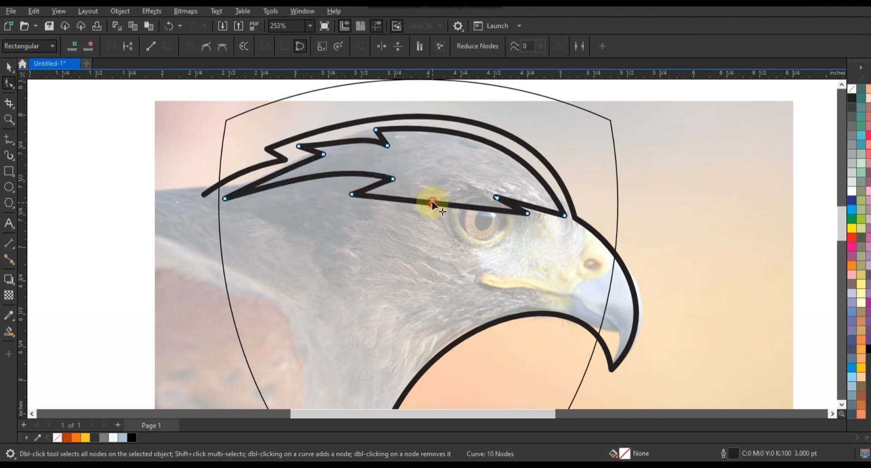
Step: Arch the crown feather's lower front edge upward and raise and curve the points of its brow notch
drag(432, 203, 431, 191)
drag(528, 205, 529, 225)
click(456, 192)
drag(497, 193, 449, 183)
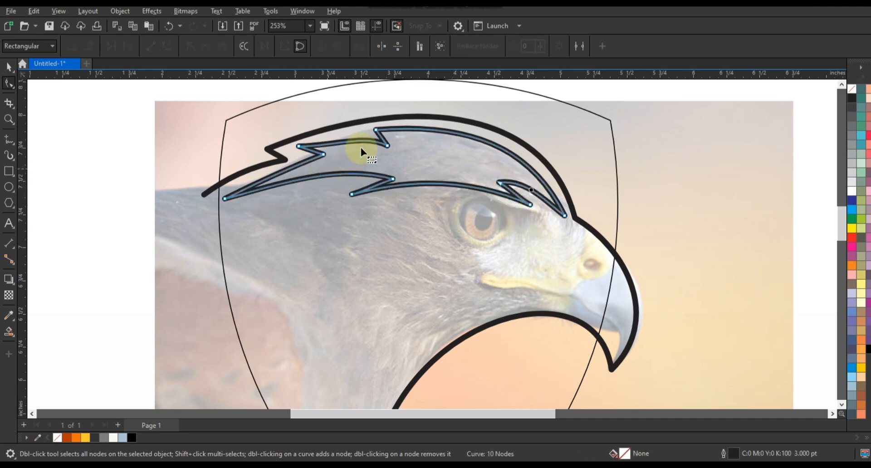
Step: Refine the crown feather by bowing its short upper rear edge slightly and nudging the crown notch and rear tip nodes
drag(371, 162, 369, 164)
drag(334, 143, 333, 140)
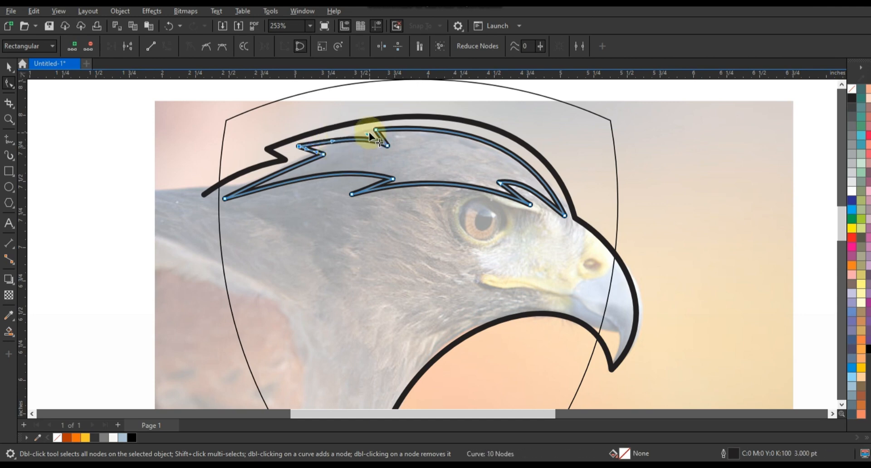
drag(386, 146, 387, 145)
drag(225, 198, 227, 199)
click(413, 185)
click(134, 123)
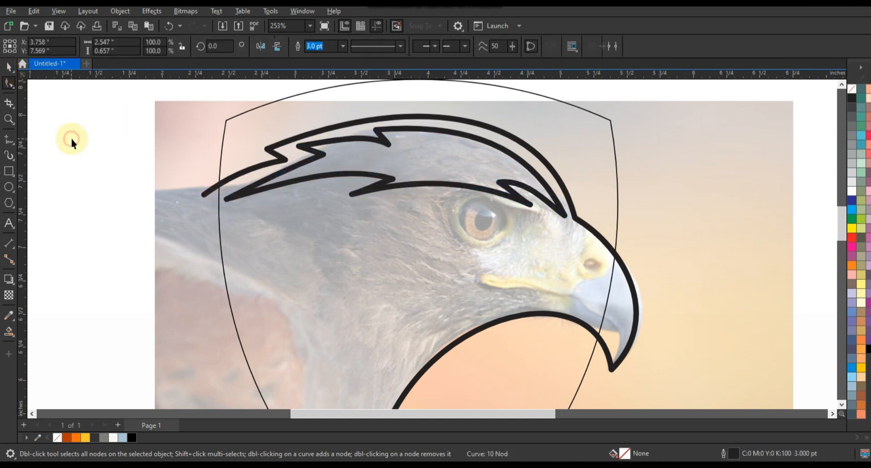
Step: Draw a closed five-point straight-sided feather on the cheek, with two rear-pointing tips and a front tip below the eye
click(8, 139)
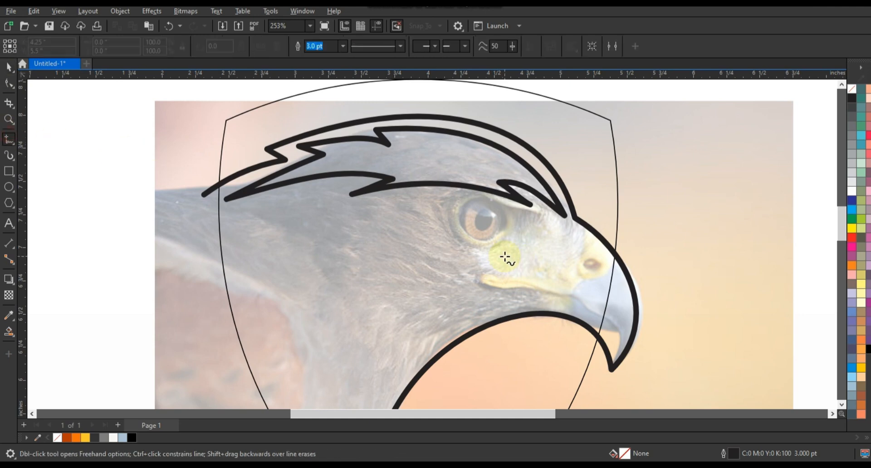
click(244, 276)
double_click(420, 218)
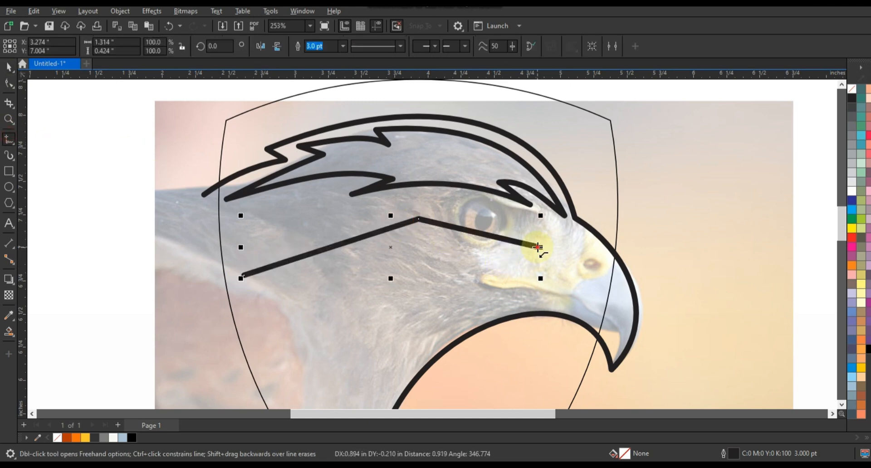
double_click(538, 247)
scroll(301, 384, down, 1)
double_click(290, 376)
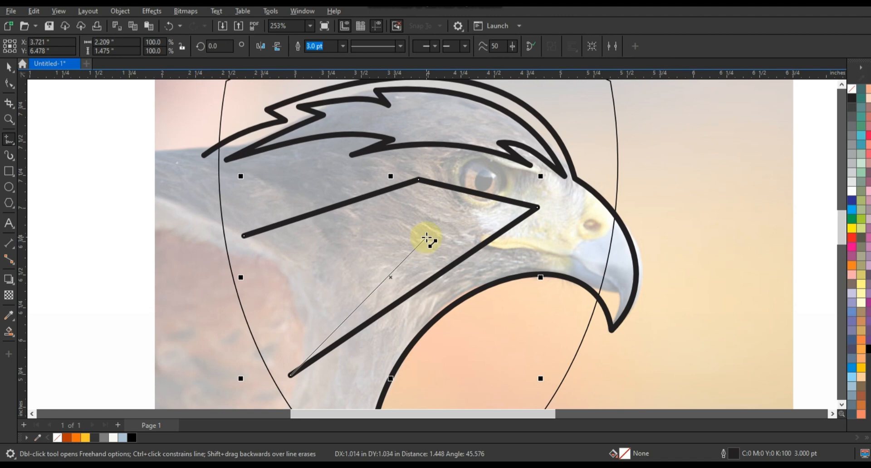
double_click(429, 232)
click(244, 236)
Step: Lower the cheek feather's upper rear tip, arch both edges meeting there upward, and bend the edge under the eye downward
key(F10)
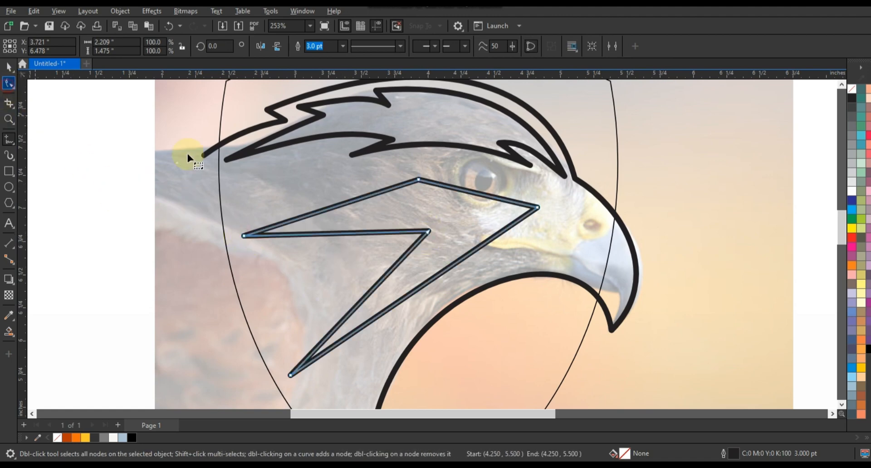
drag(244, 236, 254, 268)
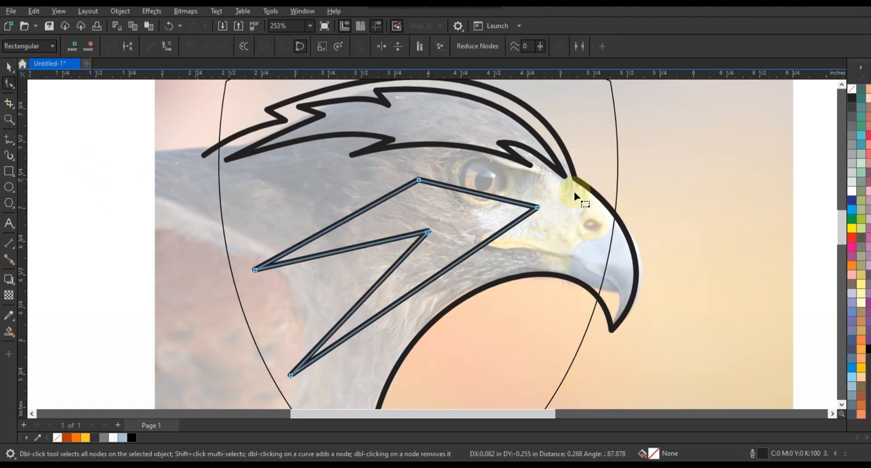
drag(222, 393, 222, 393)
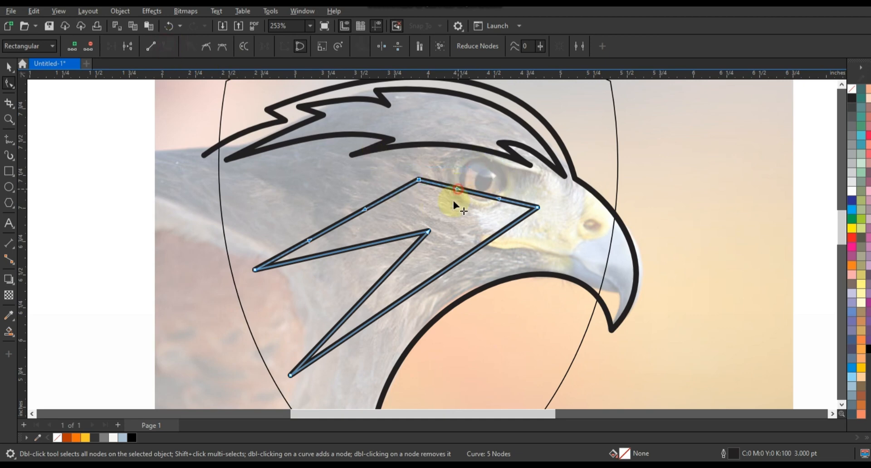
drag(499, 199, 437, 222)
drag(356, 216, 336, 200)
drag(356, 248, 349, 230)
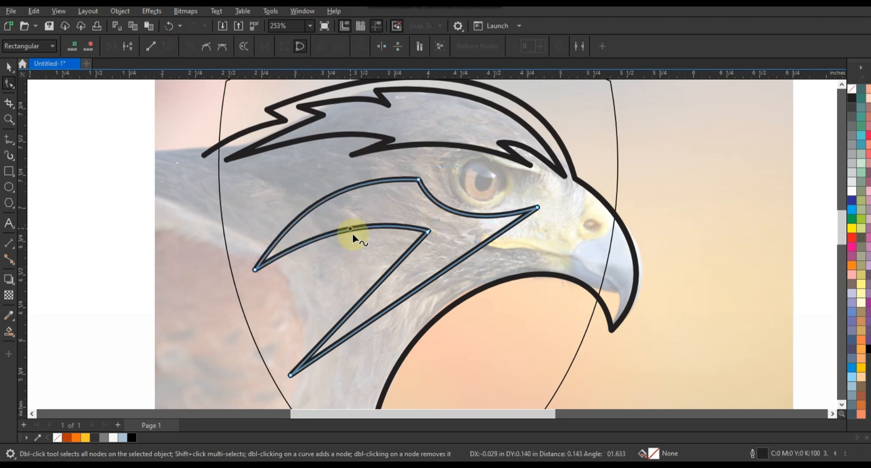
Step: Bow both edges of the cheek feather's lower prong up and backward, and nudge its front tip slightly down
drag(368, 295, 341, 277)
drag(399, 301, 383, 273)
drag(537, 208, 539, 211)
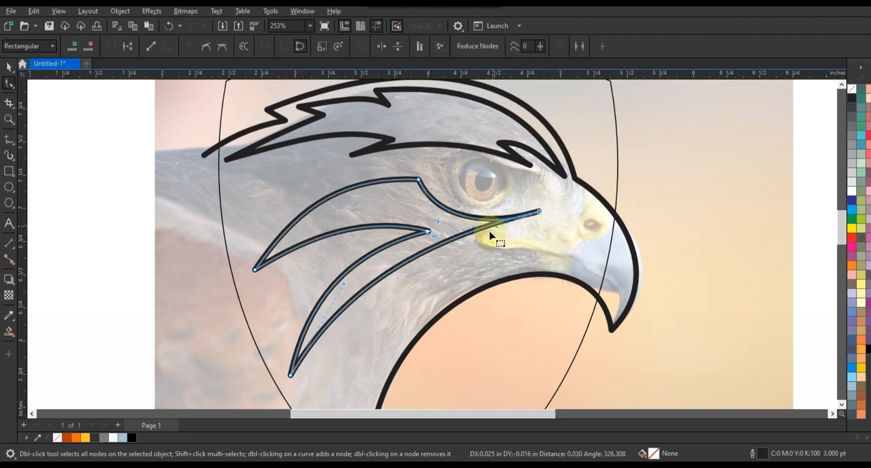
Step: Refine the cheek feather's curves around the prongs and eye, and move its inner notch node slightly back and up
drag(455, 211, 453, 209)
drag(418, 180, 421, 178)
drag(350, 265, 348, 261)
drag(426, 232, 413, 226)
drag(353, 212, 356, 217)
drag(303, 301, 309, 303)
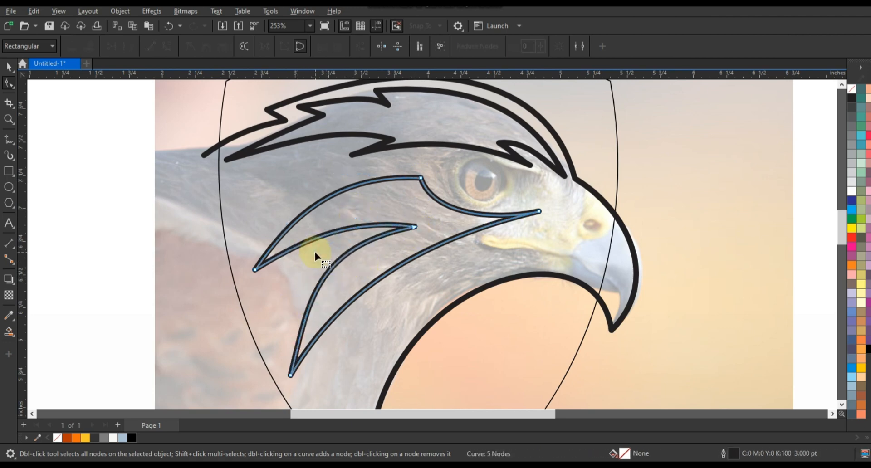
Step: Draw a narrow closed triangle along the neck, between the cheek feather and the throat line
key(F3)
click(9, 139)
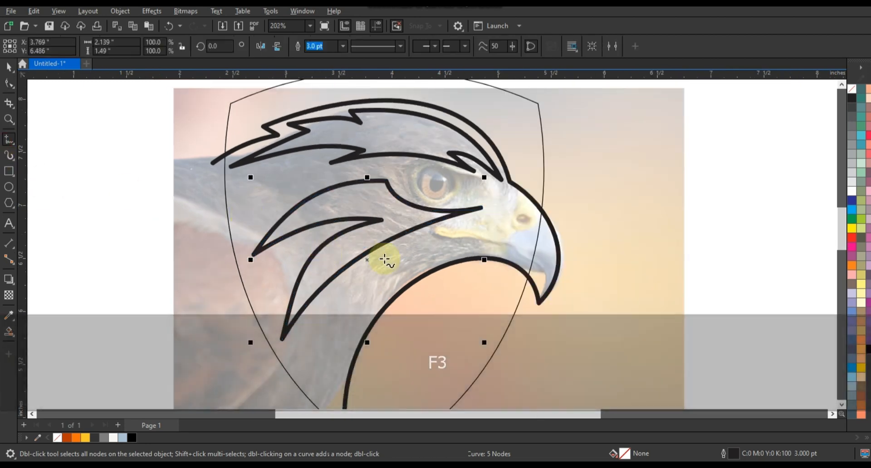
click(419, 239)
double_click(288, 350)
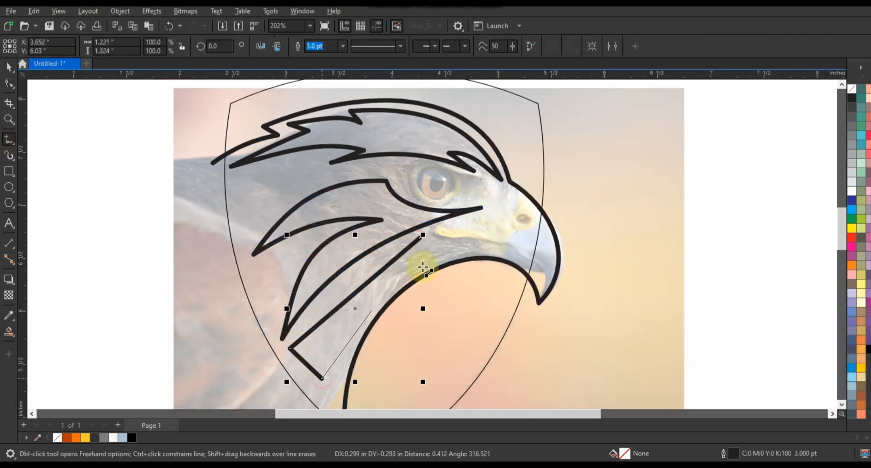
click(419, 238)
Step: Curve the neck feather's two long edges up and backward and shift its two lower corners slightly toward the throat
click(9, 83)
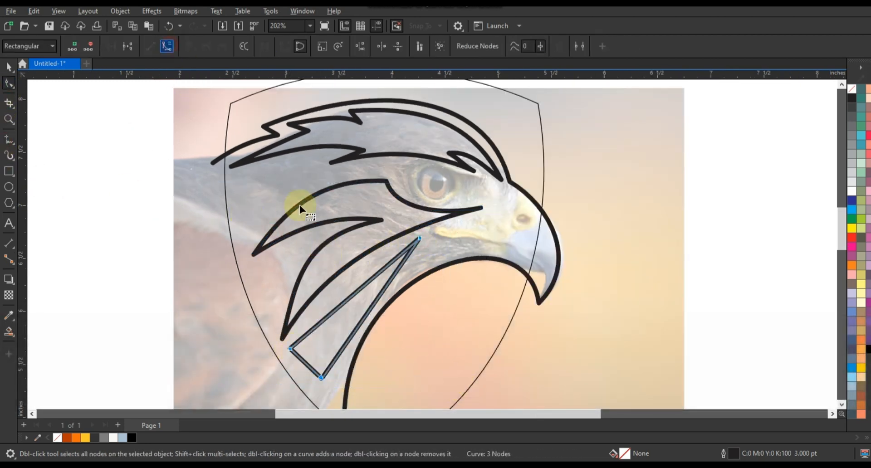
click(342, 294)
drag(342, 291, 336, 288)
drag(364, 316, 354, 306)
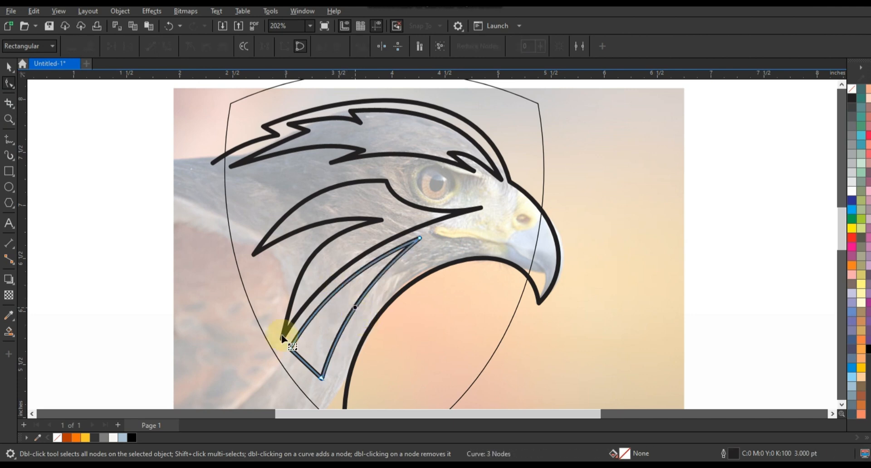
drag(285, 336, 327, 383)
drag(324, 380, 332, 385)
click(356, 306)
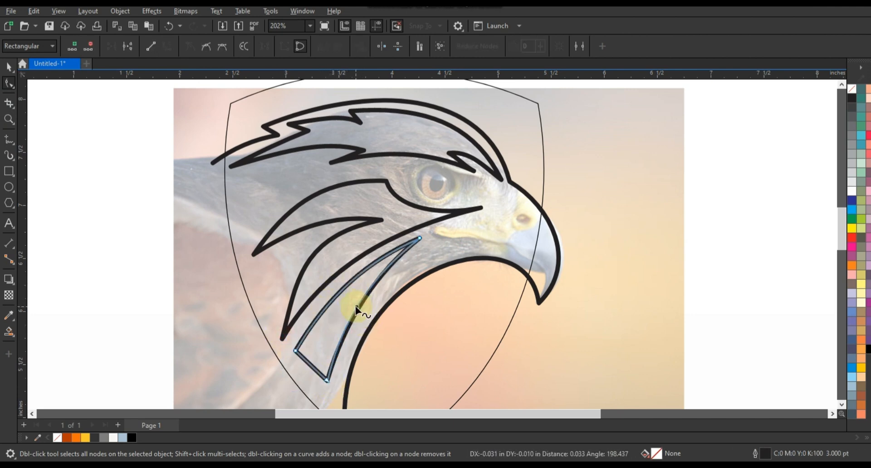
Step: Draw a straight slanted line across the eagle's eye, descending toward the beak
click(9, 119)
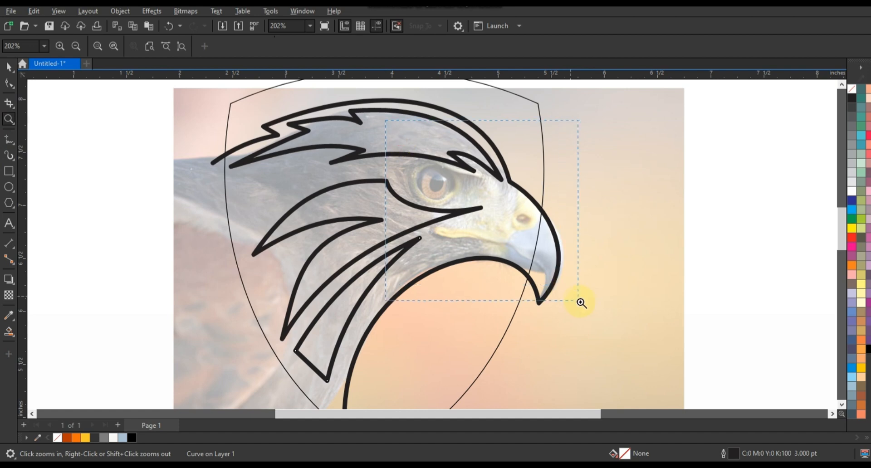
drag(581, 303, 581, 303)
click(8, 138)
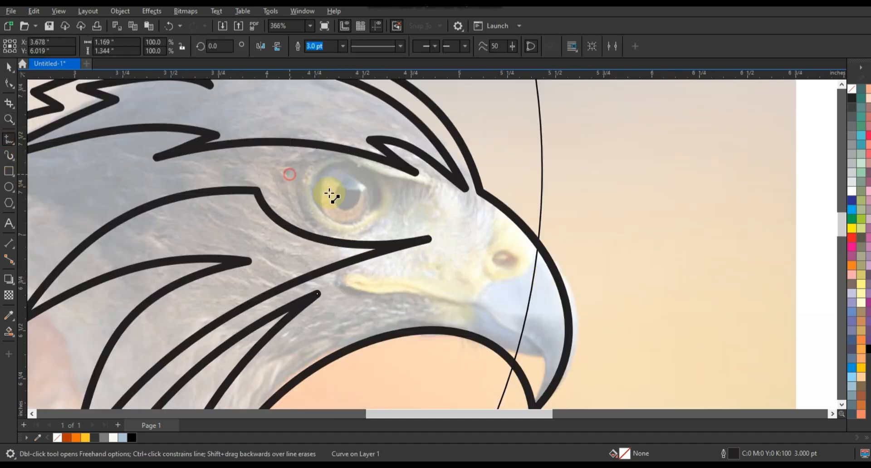
click(425, 215)
Step: Close the eye line into a two-node shape, bow its lower edge down, extend its rear corner and lift the upper edge
click(9, 83)
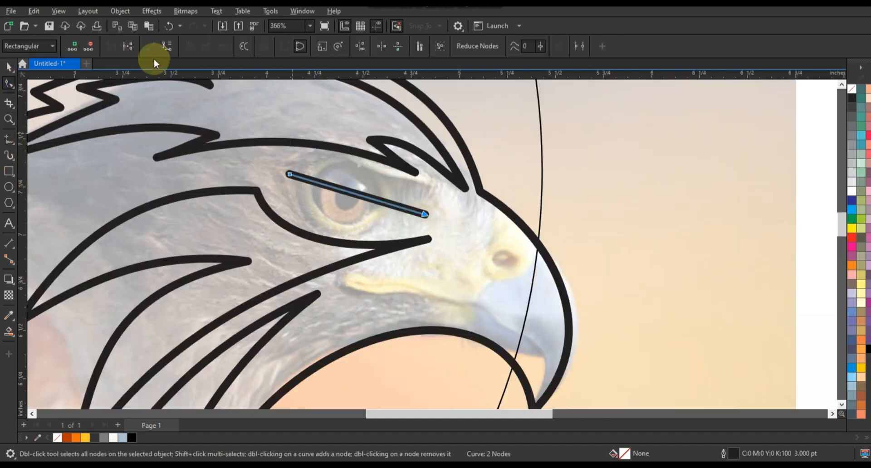
drag(365, 199, 367, 223)
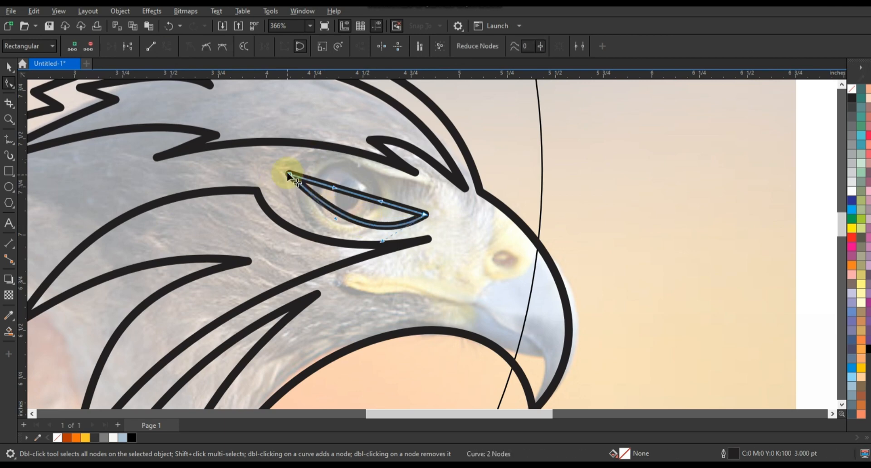
drag(289, 175, 285, 170)
drag(359, 194, 359, 189)
Step: Select the crown, cheek, neck and eye shapes together and move them horizontally off the photo beside the head
key(F3)
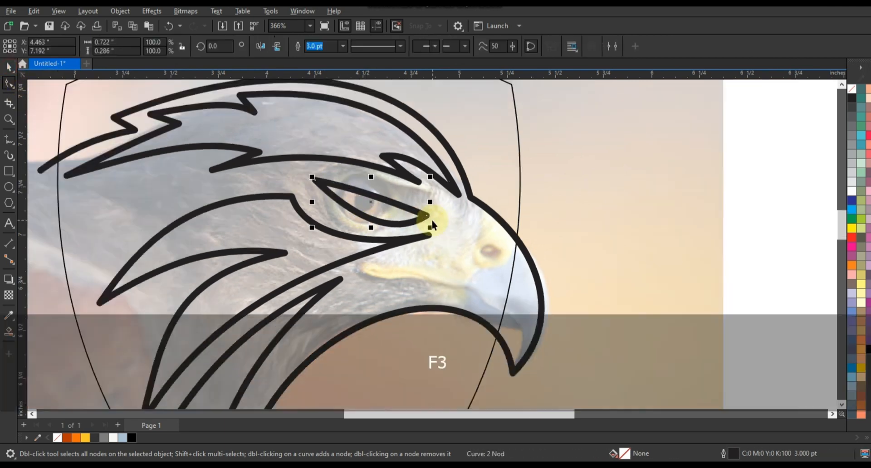
key(Escape)
click(393, 252)
shift+click(432, 224)
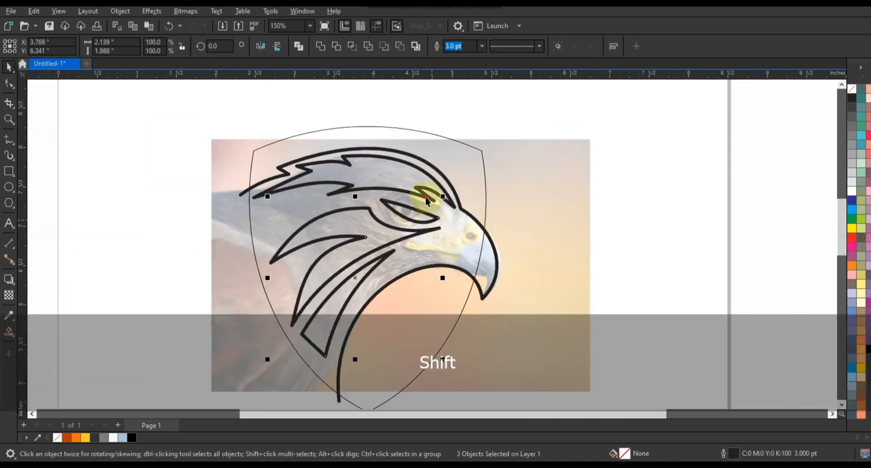
drag(364, 240, 689, 272)
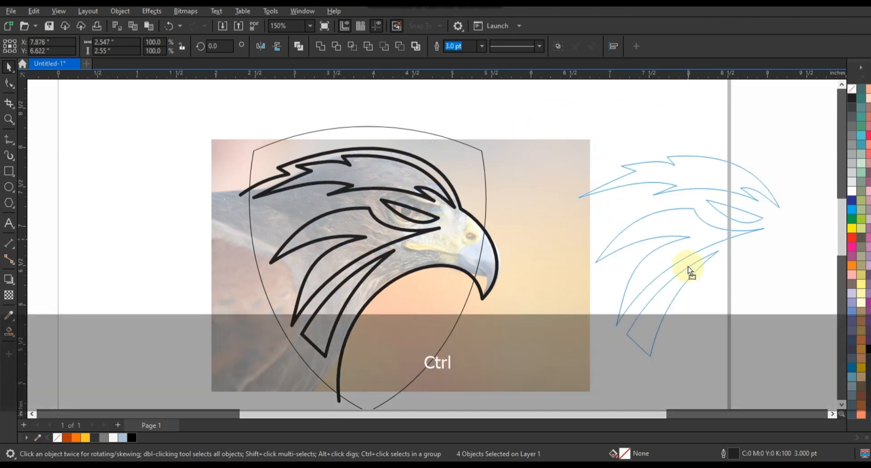
click(595, 228)
Step: Fill the enclosed beak and head regions with pale blue using Smart Fill
click(9, 334)
click(488, 265)
click(404, 241)
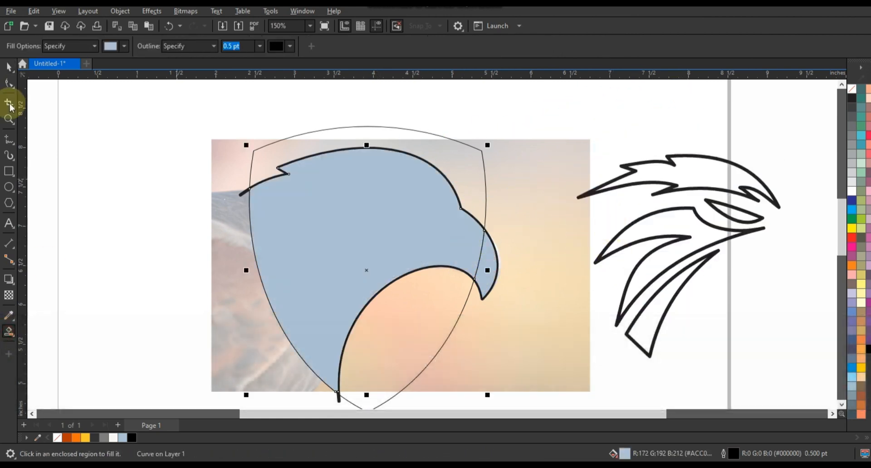
Step: Delete the original thick head outline, keeping the filled head and beak regions
click(8, 68)
click(89, 130)
click(241, 197)
key(Delete)
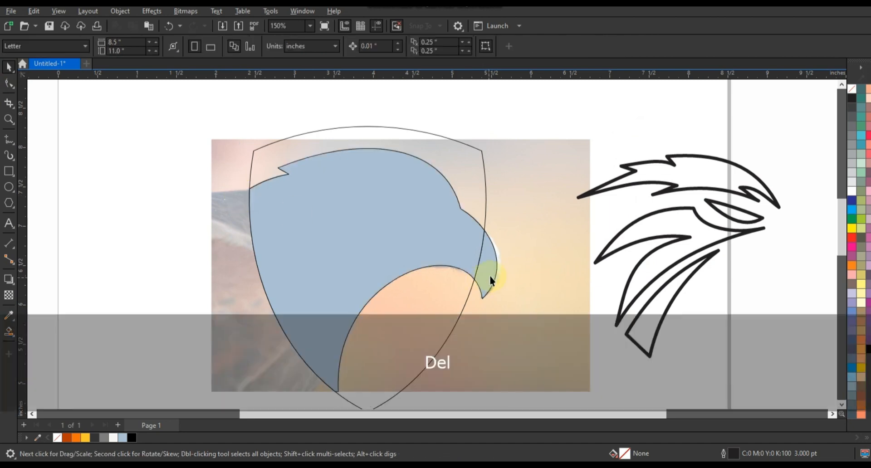
Step: Weld the beak and head regions into one silhouette and fill it black
click(489, 276)
shift+click(441, 231)
click(321, 47)
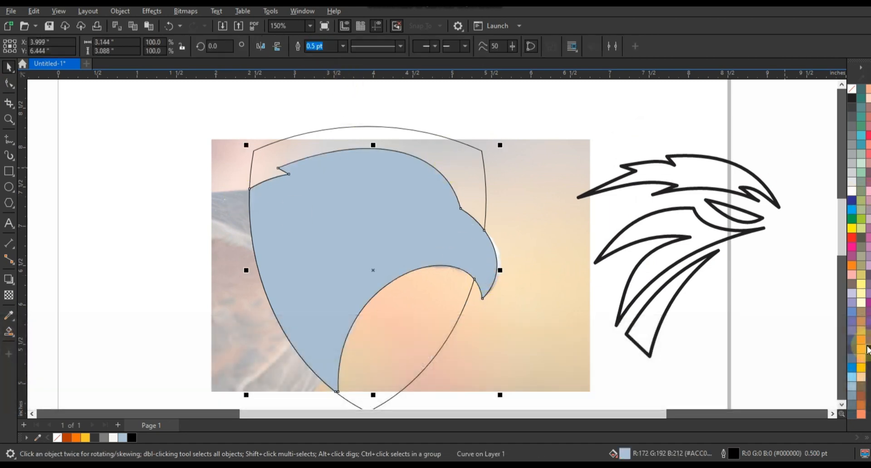
click(868, 349)
Step: Fill the four separated feather and eye shapes with orange (#FB700B) and remove their outlines
click(554, 123)
drag(535, 107, 721, 335)
drag(784, 368, 786, 370)
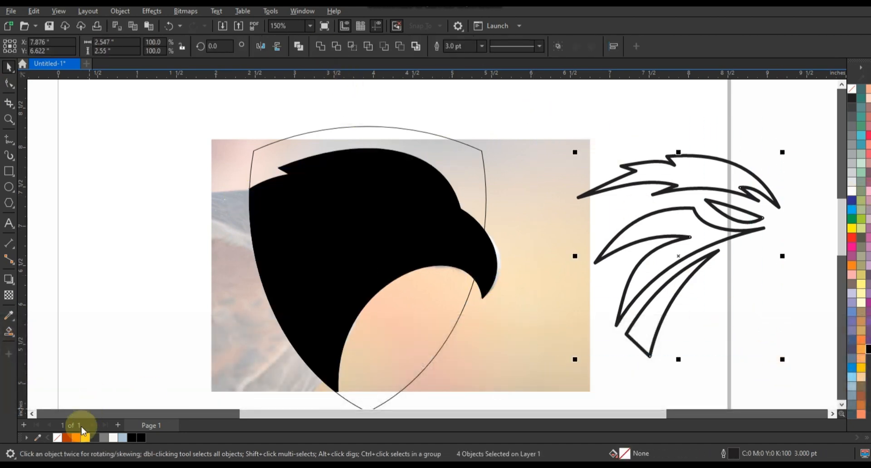
click(75, 438)
right_click(853, 89)
click(828, 99)
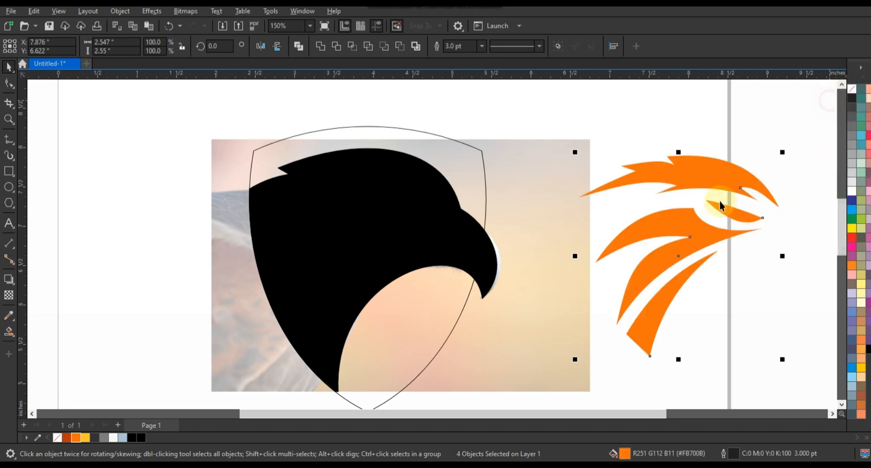
Step: Move the orange shapes back into position over the black head and bring them to the front
drag(644, 239, 366, 250)
key(shift+Page_Up)
key(Escape)
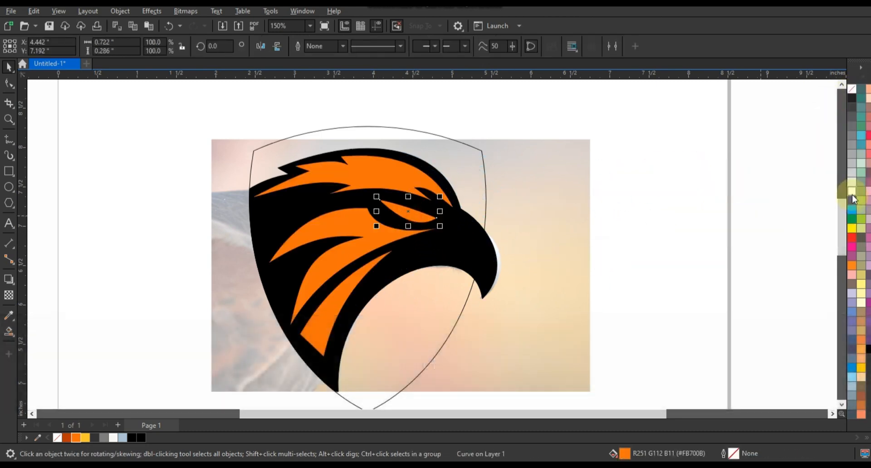
Step: Fill the eye shape white and remove the black fill from the head silhouette to expose the photo
click(505, 290)
click(852, 89)
click(49, 177)
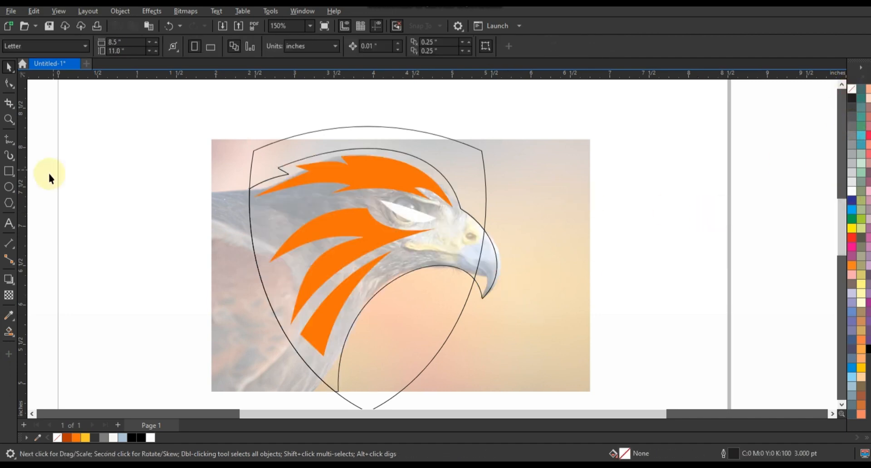
Step: Draw a closed triangle over the beak with corners at the upper beak base, the mouth and the hooked tip
drag(379, 179, 549, 317)
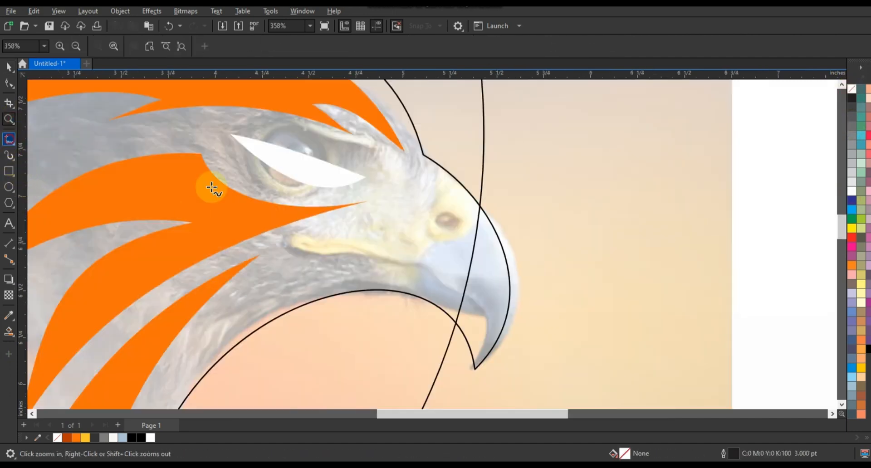
click(443, 181)
double_click(358, 275)
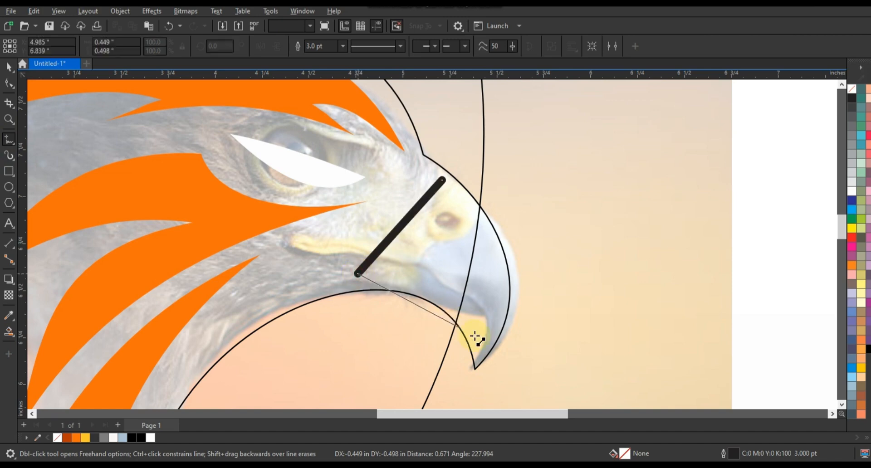
click(485, 351)
click(442, 182)
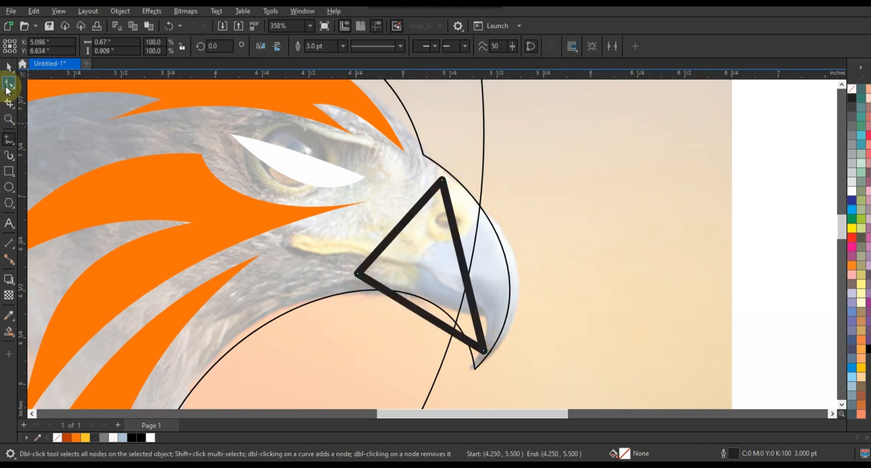
Step: Bend the triangle's sides and adjust its corners to trace the curved outline of the hooked beak
click(9, 83)
click(483, 261)
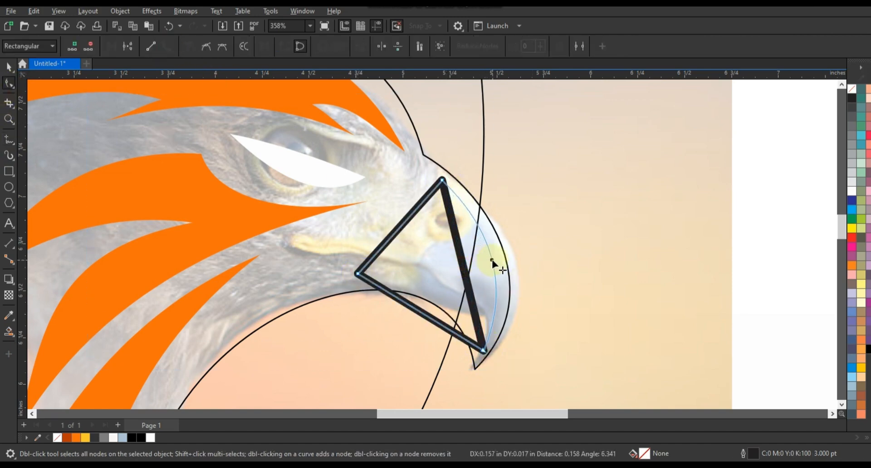
drag(493, 263, 494, 265)
drag(414, 309, 438, 282)
drag(484, 351, 479, 349)
drag(465, 294, 512, 295)
drag(357, 273, 333, 275)
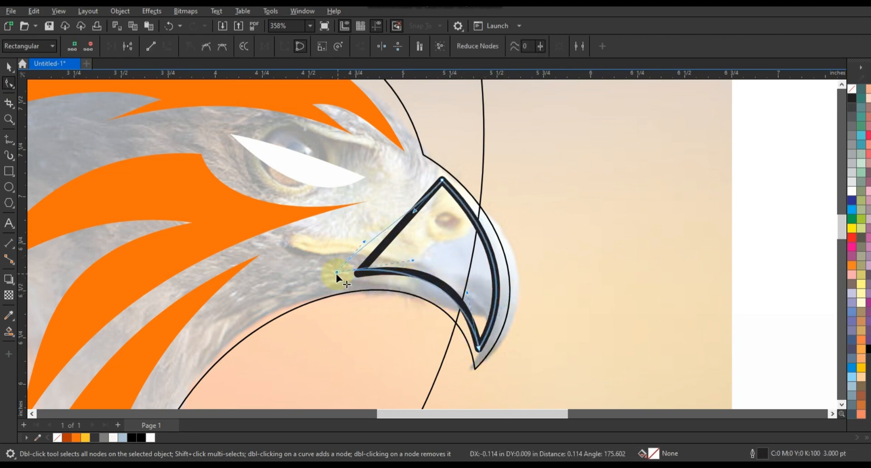
drag(410, 212, 379, 253)
Step: Draw a small ellipse over the nostril inside the beak outline with a 3.0 pt outline
click(9, 186)
drag(424, 205, 457, 230)
shift+click(444, 183)
click(295, 46)
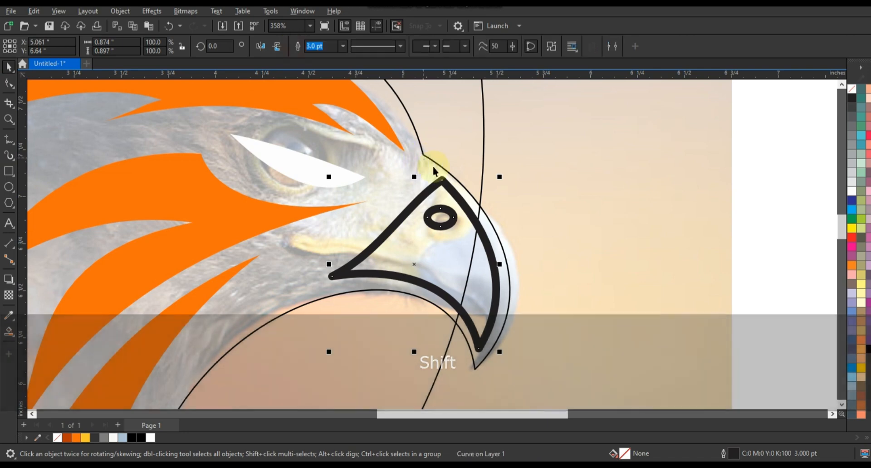
Step: Draw a line from the cheek across the beak to its hooked tip and bend it into a dividing curve
click(8, 139)
click(367, 223)
click(491, 364)
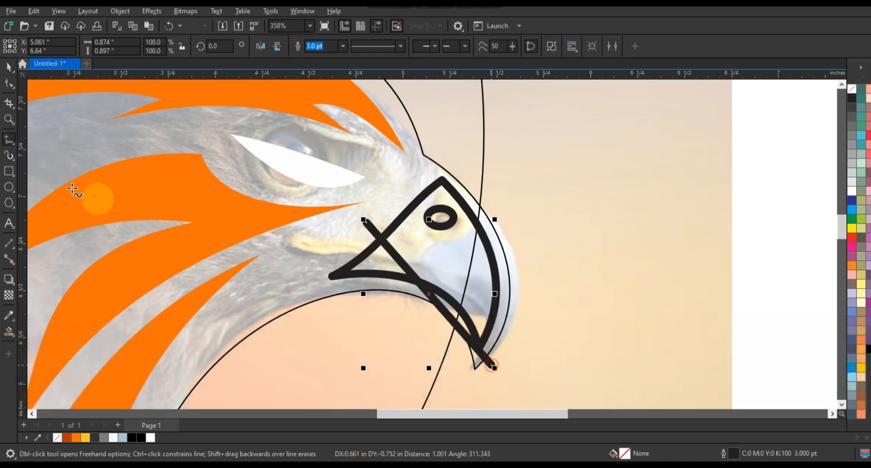
click(8, 83)
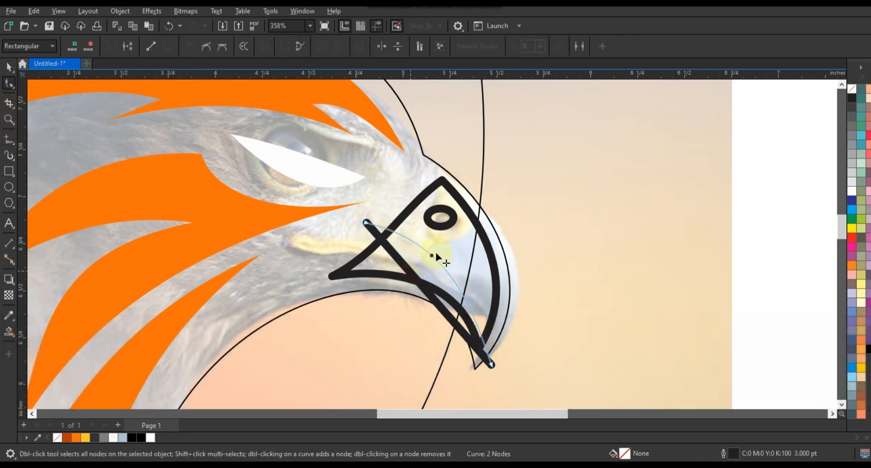
drag(436, 253, 438, 251)
drag(491, 364, 482, 366)
drag(478, 299, 480, 298)
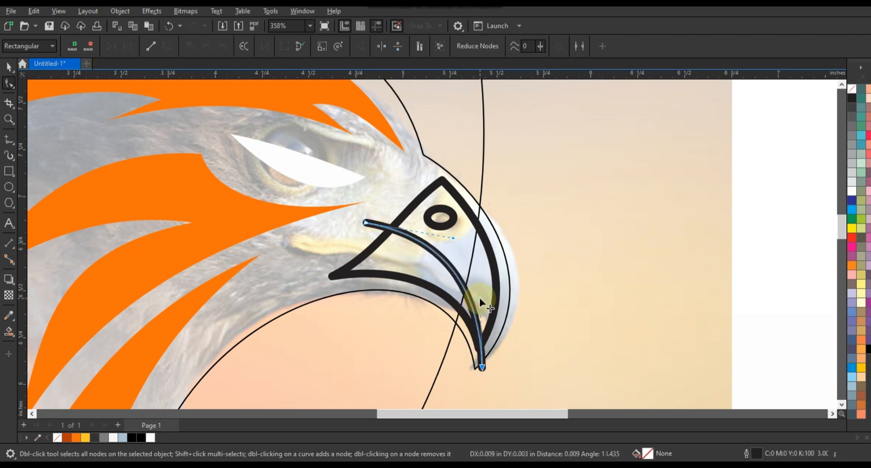
Step: Smart-fill the beak areas around the dividing curve and nostril, and weld the upper beak pieces into one shape
click(8, 331)
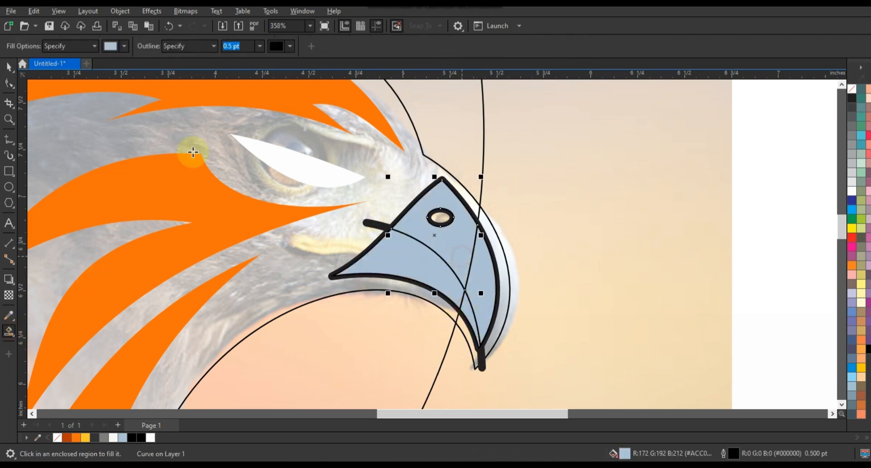
key(space)
shift+click(467, 305)
shift+click(486, 271)
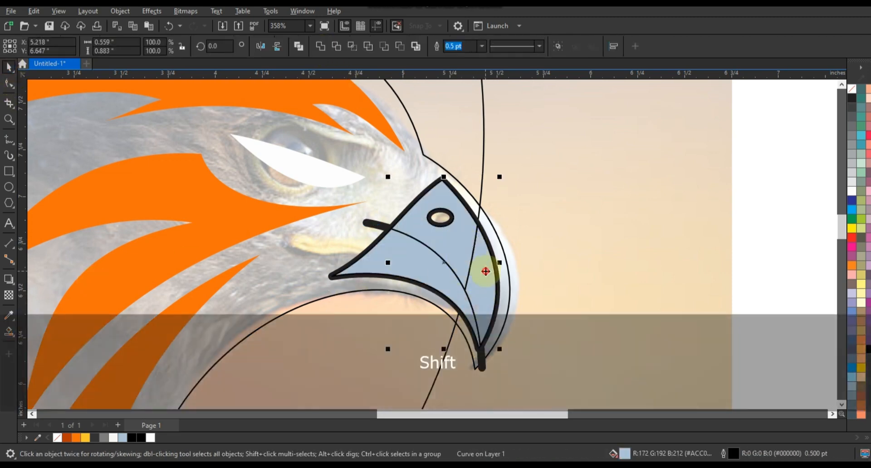
click(320, 46)
Step: Fill the upper beak grey (#7D7D7D) and the lower beak dark grey, and delete the traced beak lines
click(104, 438)
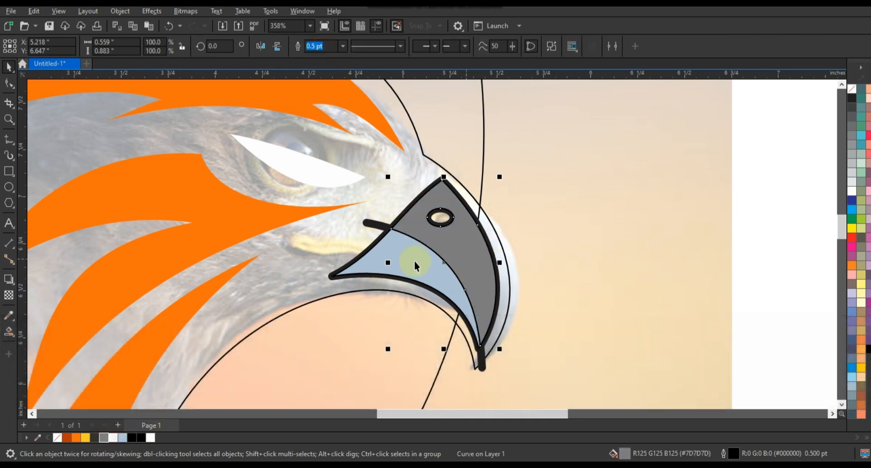
click(95, 438)
key(Delete)
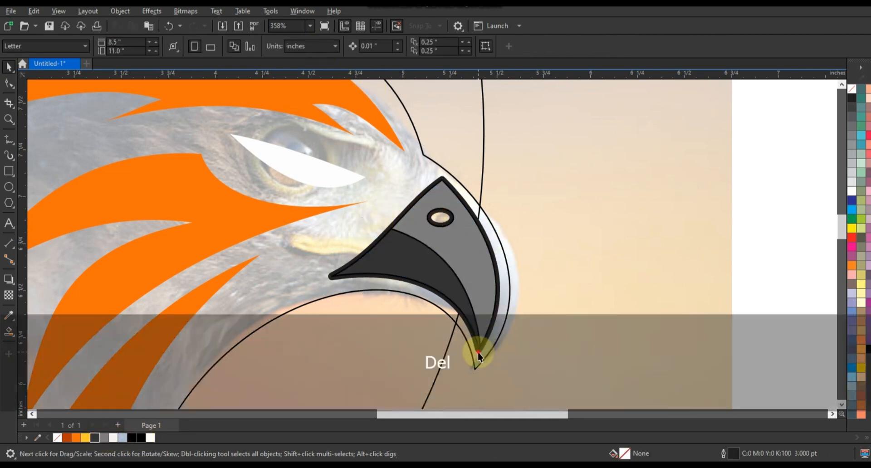
click(493, 241)
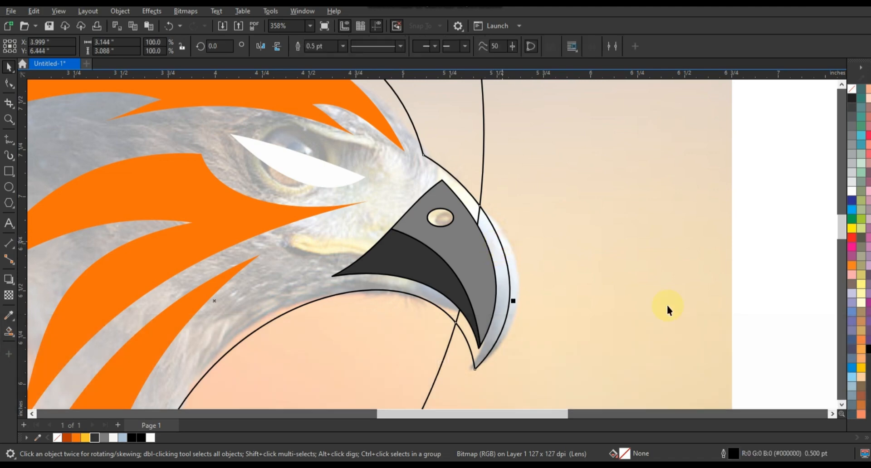
Step: Fill the head silhouette black and remove the outlines from the coloured shapes inside the head
key(F3)
key(Escape)
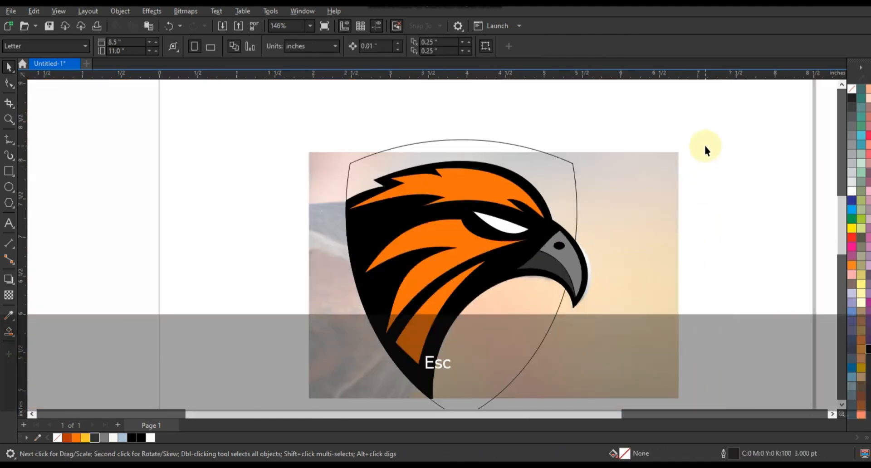
drag(705, 146, 326, 384)
right_click(852, 89)
click(842, 99)
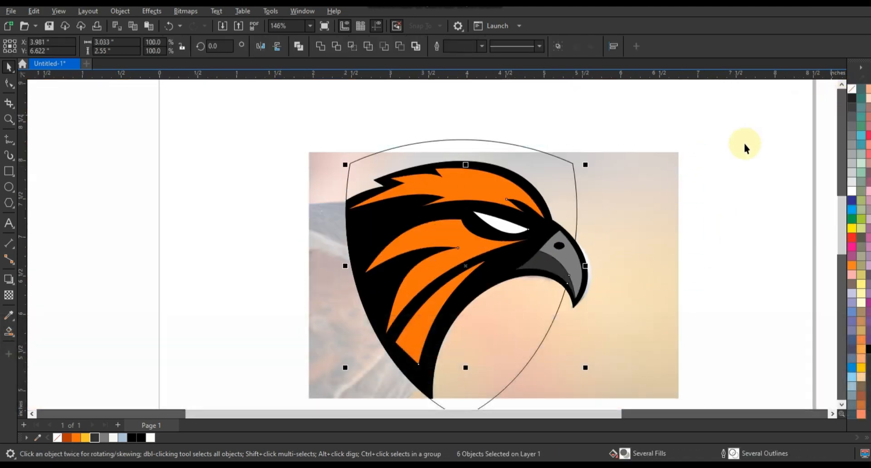
click(745, 145)
Step: Add a one-step inside contour of 0.12 inch to the shield outline and break the contour apart
click(538, 168)
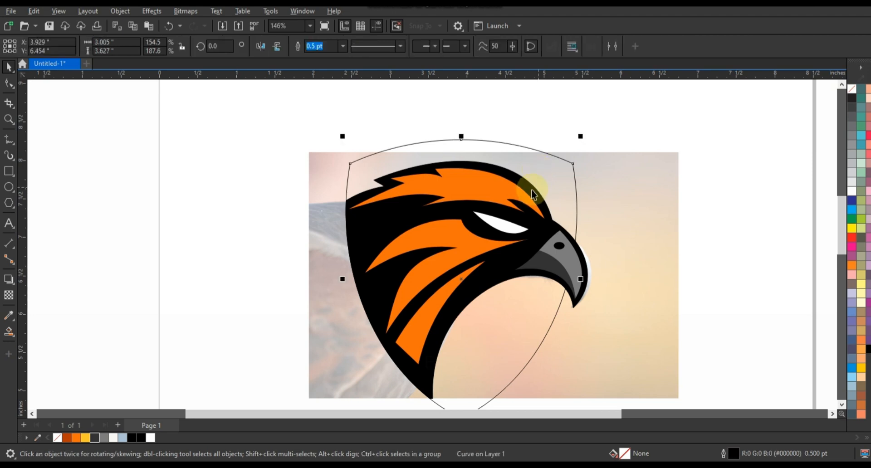
click(9, 280)
drag(461, 140, 461, 150)
click(9, 67)
click(118, 12)
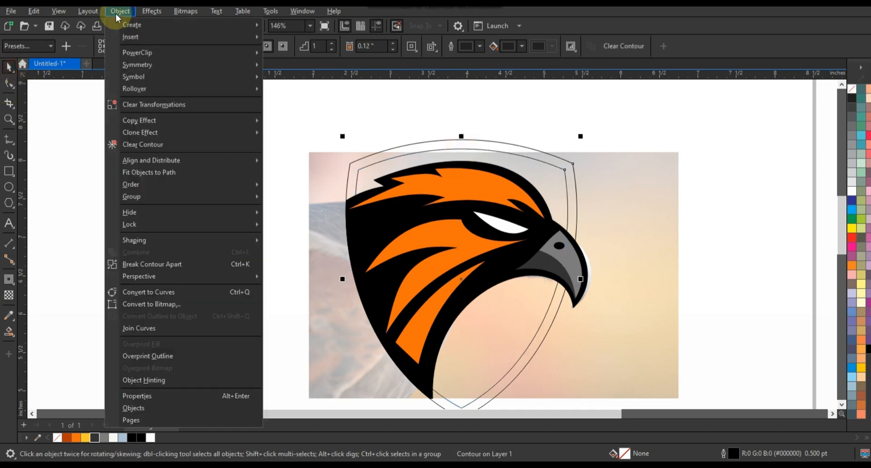
click(134, 263)
click(107, 207)
Step: Fill the outer shield black and the inner shield with 80% black (K:80)
click(366, 166)
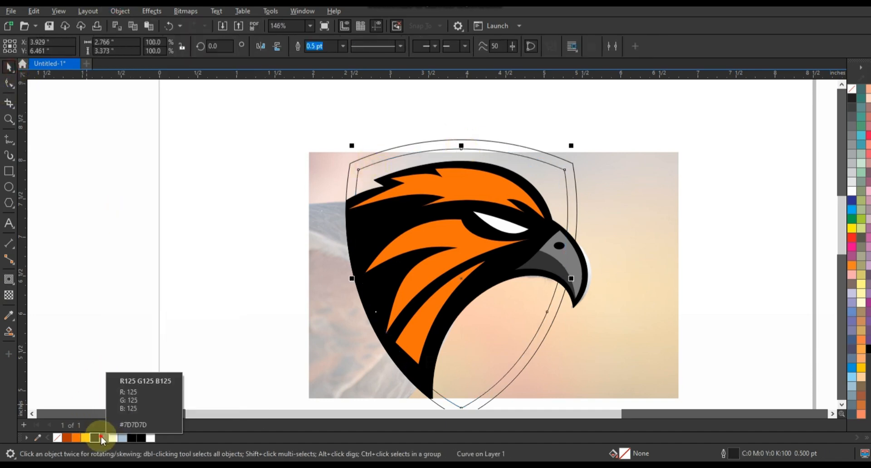
click(104, 437)
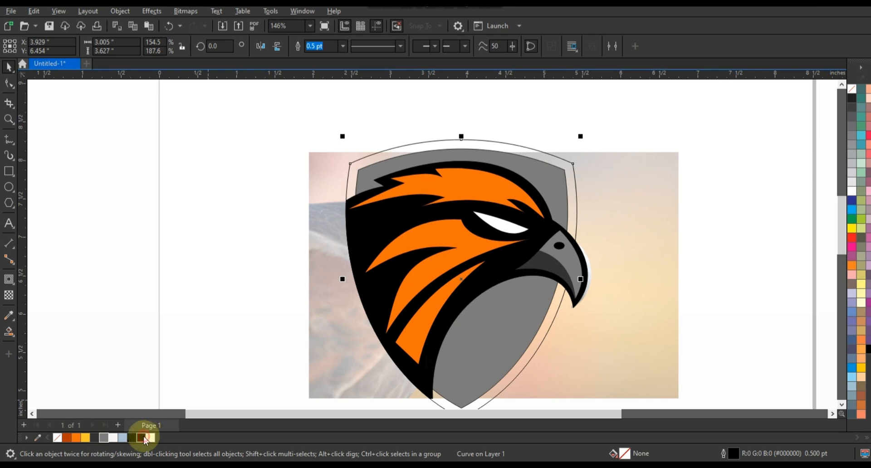
click(144, 438)
click(122, 246)
click(548, 178)
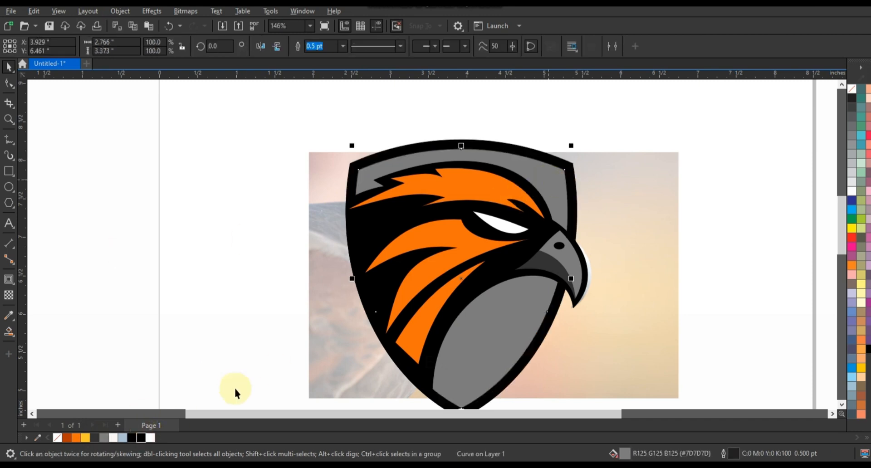
click(93, 437)
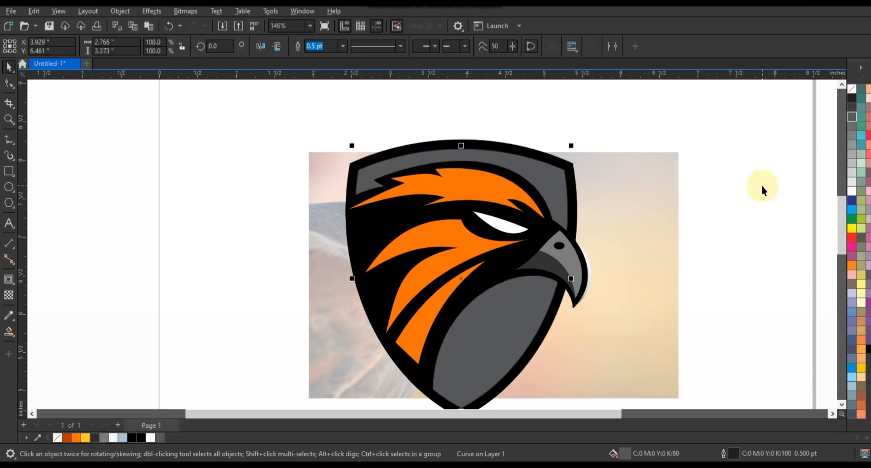
click(733, 196)
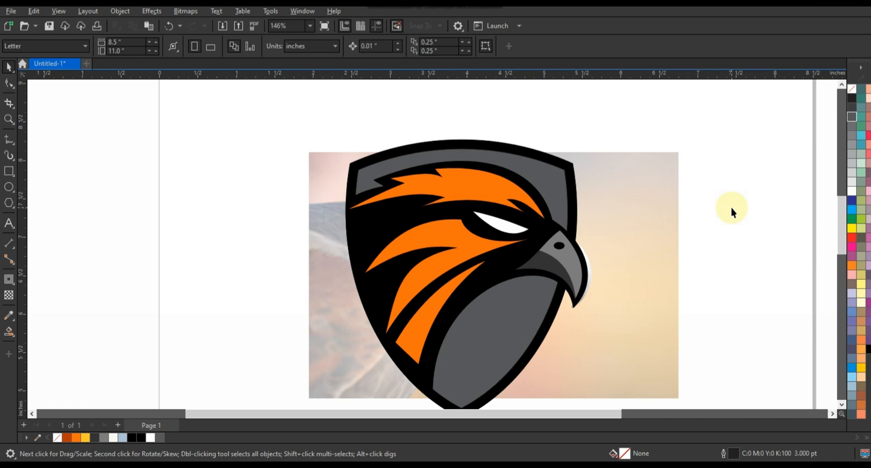
Step: Draw a zigzag line across the middle of the orange crown feather and bend its two long segments to follow the feather
click(12, 122)
click(44, 120)
click(526, 227)
click(9, 139)
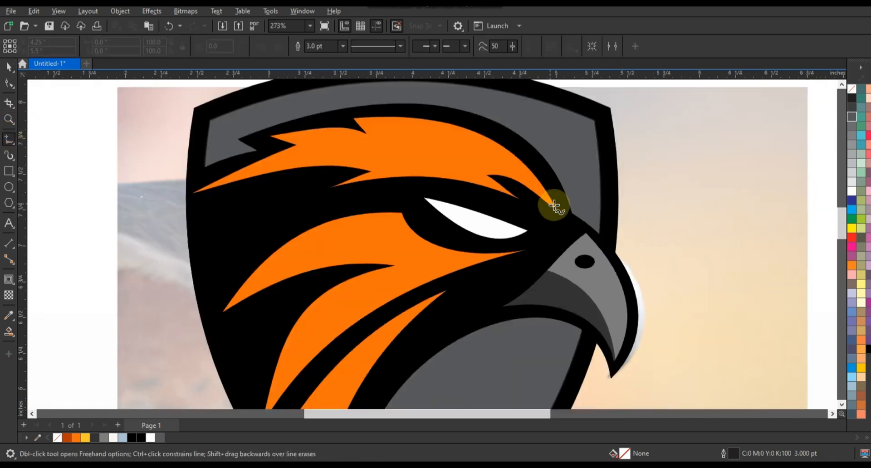
click(417, 137)
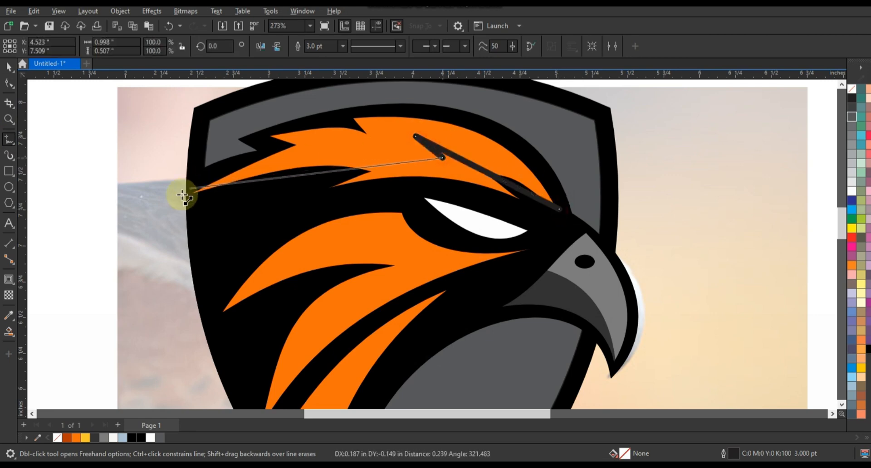
click(183, 196)
click(9, 83)
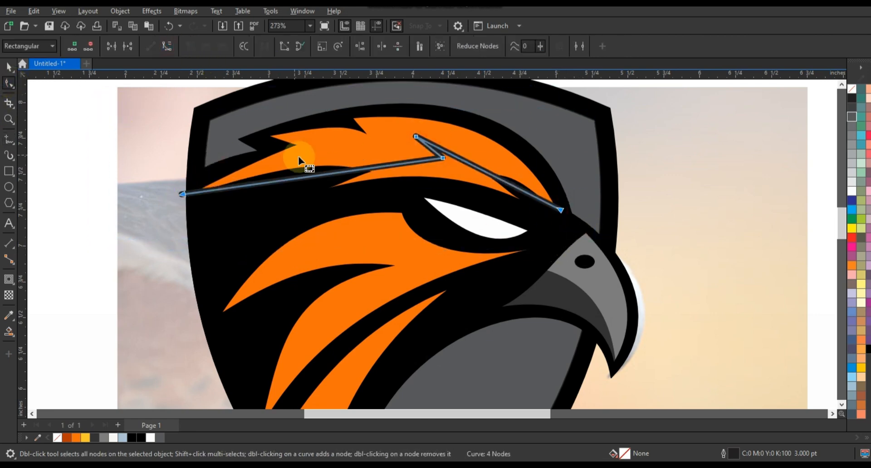
drag(299, 159, 312, 160)
drag(480, 170, 486, 159)
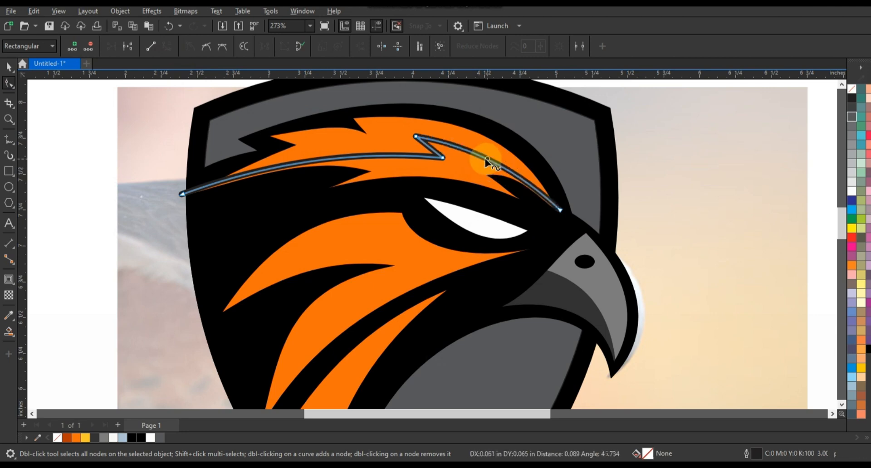
Step: Draw a second zigzag line above the first on the crown feather and curve its long segments parallel to the feather's edge
key(F5)
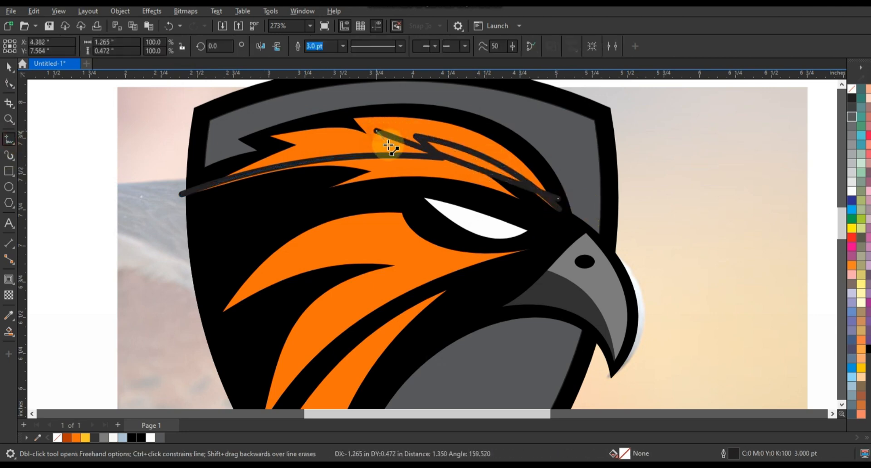
click(192, 191)
key(F10)
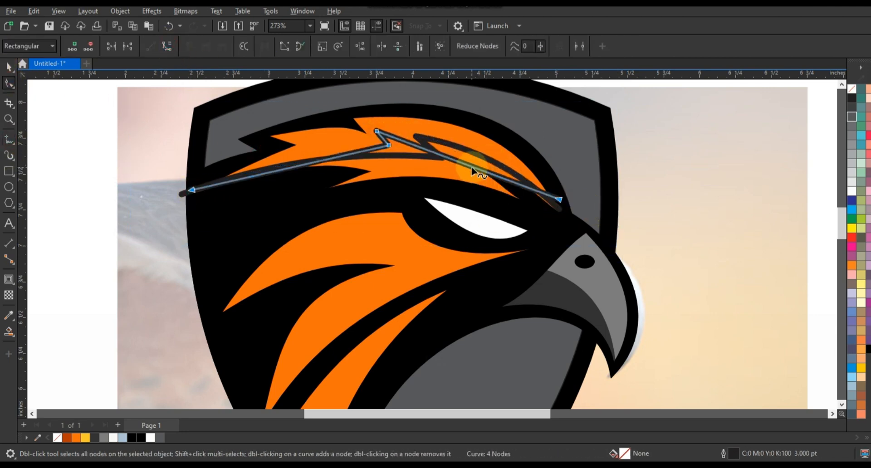
drag(472, 171, 470, 136)
drag(313, 163, 312, 150)
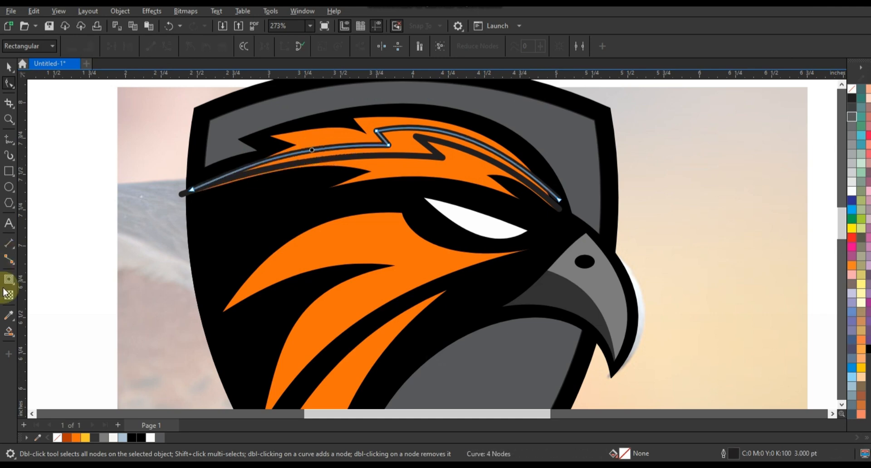
Step: Smart-fill the crown feather's separate bands and delete the two zigzag guide lines
click(8, 332)
click(375, 131)
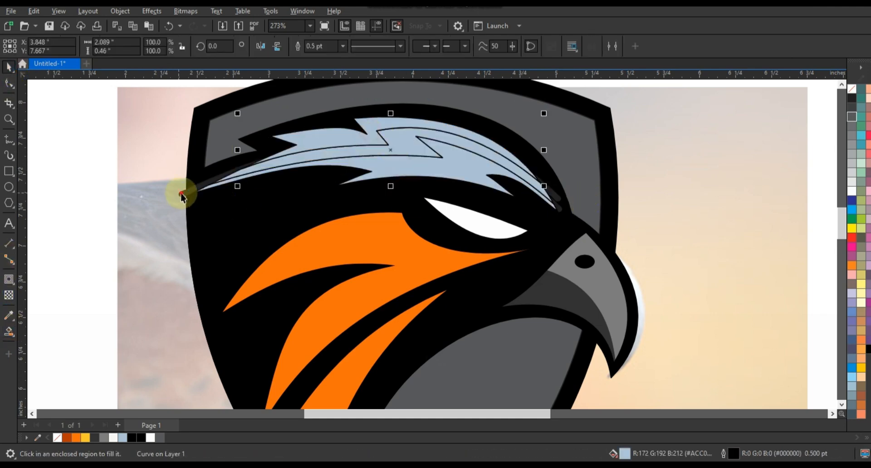
click(182, 193)
key(Delete)
click(190, 192)
key(Delete)
Step: Fill the crown feather's bands dark orange, orange and yellow from lowest to uppermost, and remove their outlines
click(214, 189)
drag(67, 437, 342, 190)
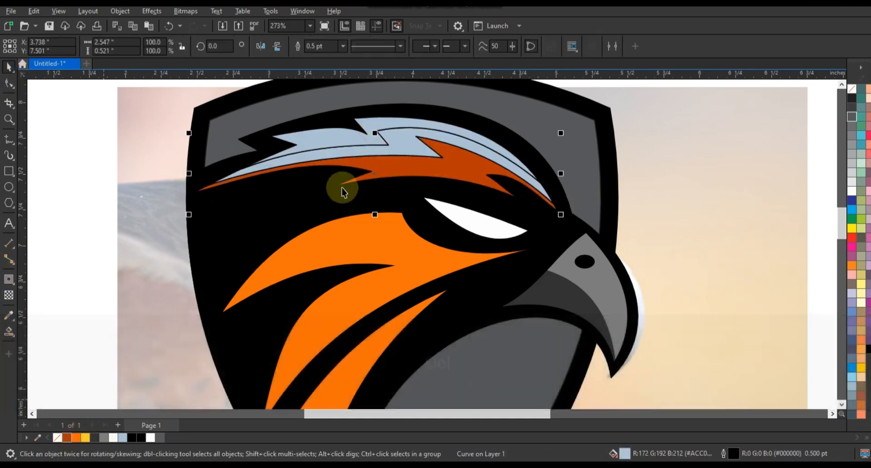
click(76, 437)
click(86, 438)
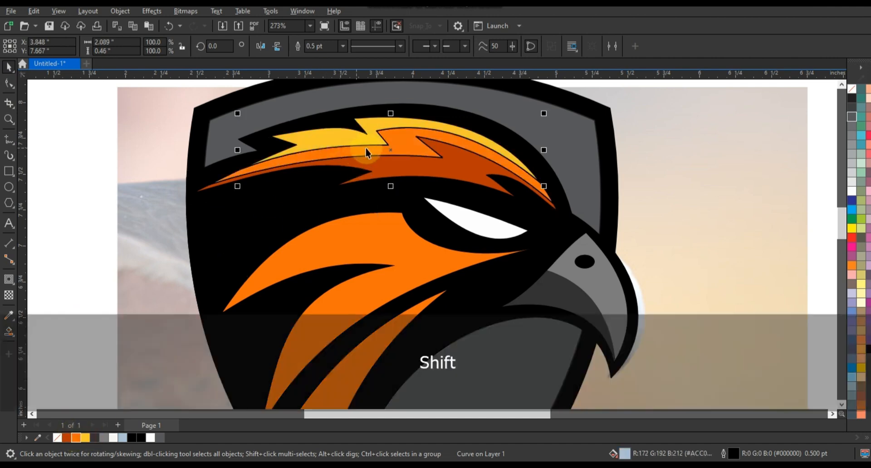
shift+click(388, 169)
right_click(852, 90)
Step: Draw a four-point line through the large cheek feather below the eye and bend its segments to follow the feather's edges
key(F3)
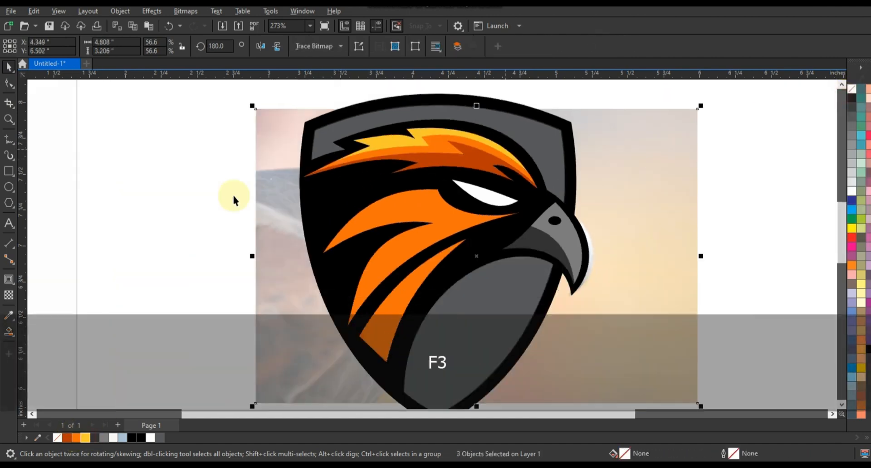
key(Escape)
drag(295, 136, 592, 319)
key(F5)
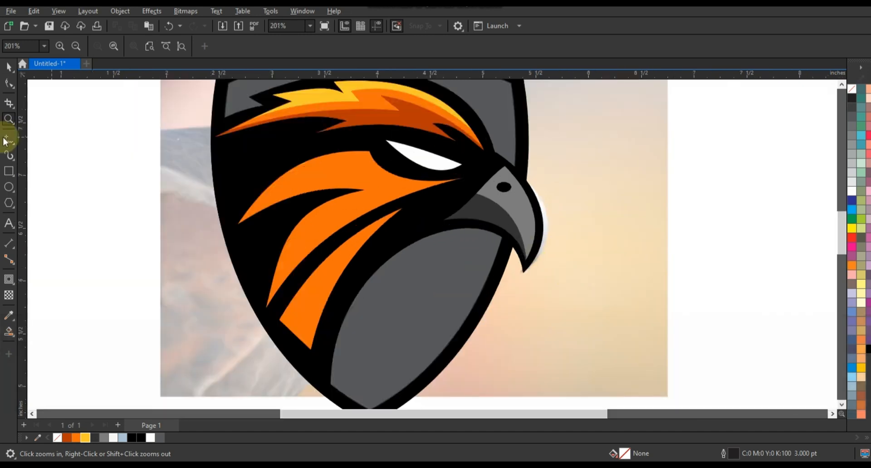
double_click(356, 164)
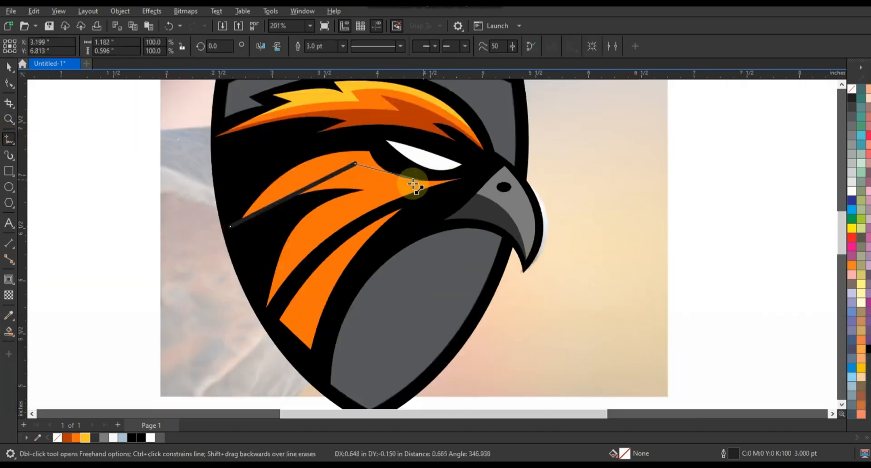
click(261, 319)
click(8, 83)
click(296, 186)
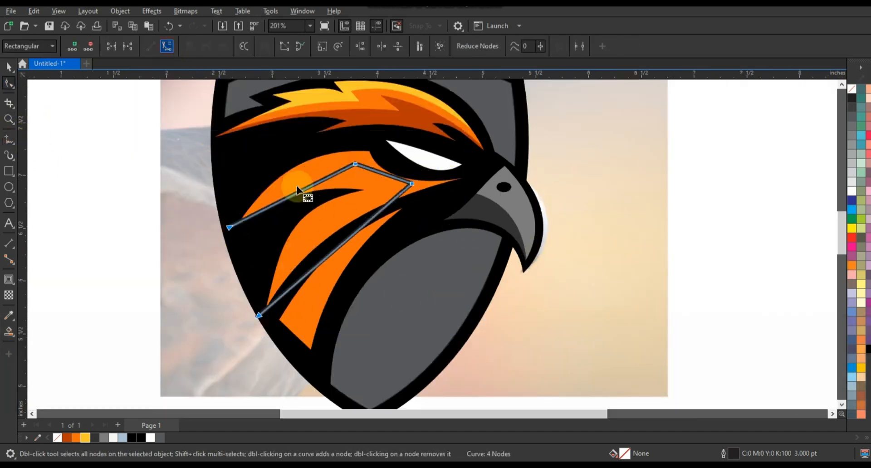
drag(295, 183, 295, 183)
drag(382, 173, 377, 179)
drag(350, 236, 332, 221)
Step: Smart-fill the large cheek feather's outer band, color it dark orange and delete the guide line
click(8, 331)
click(435, 190)
click(9, 68)
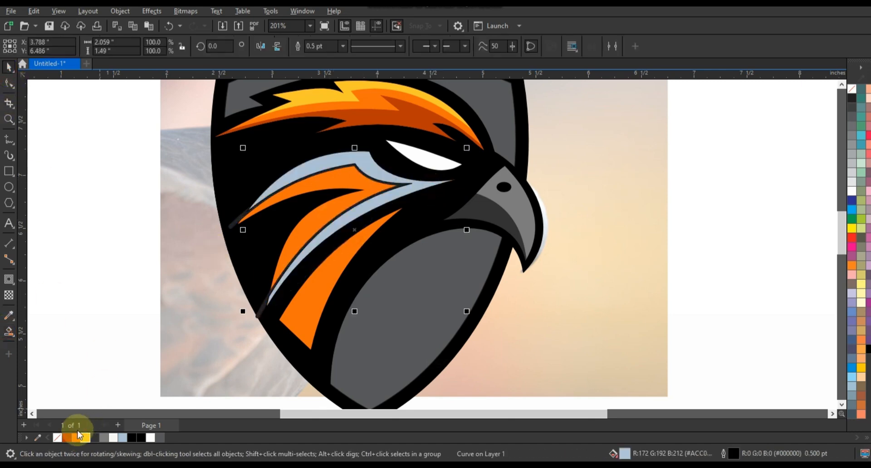
click(68, 437)
click(90, 344)
click(269, 307)
key(Delete)
Step: Remove the outlines from both pieces of the large cheek feather
click(333, 229)
shift+click(332, 217)
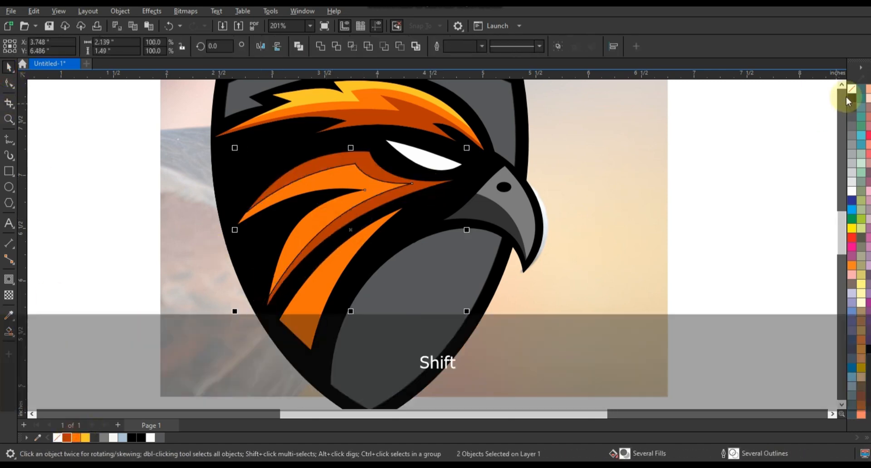
right_click(852, 91)
click(840, 99)
click(751, 164)
Step: Draw a straight line lengthwise through the lowest cheek feather and bend it to follow the feather's curve
click(7, 140)
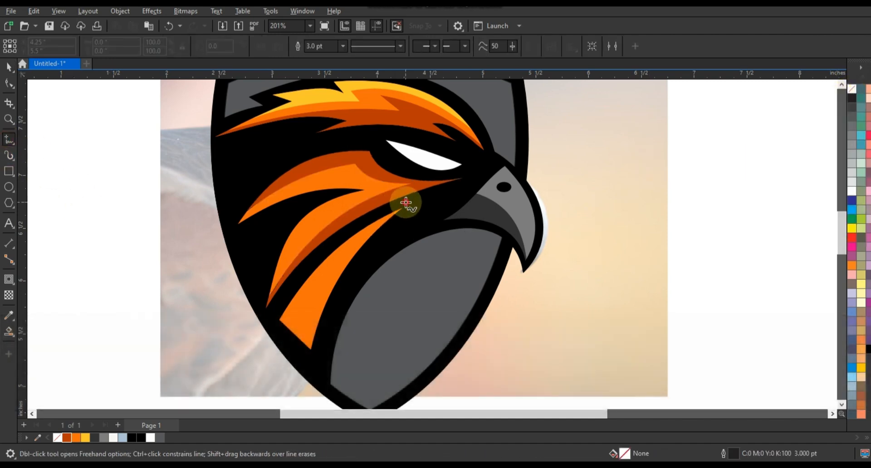
click(406, 201)
click(289, 336)
click(8, 84)
drag(216, 155, 459, 373)
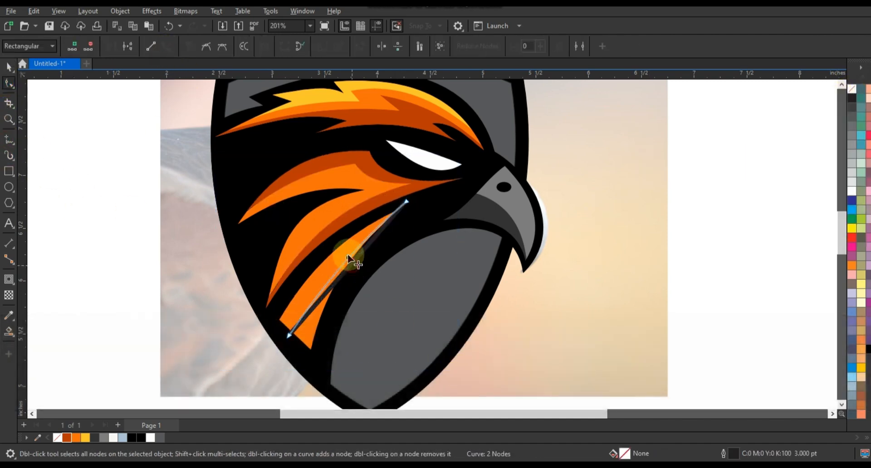
drag(348, 259, 405, 203)
Step: Smart-fill the lowest cheek feather's band nearest the gray throat area, color it dark orange and delete the guide line
click(9, 332)
click(347, 277)
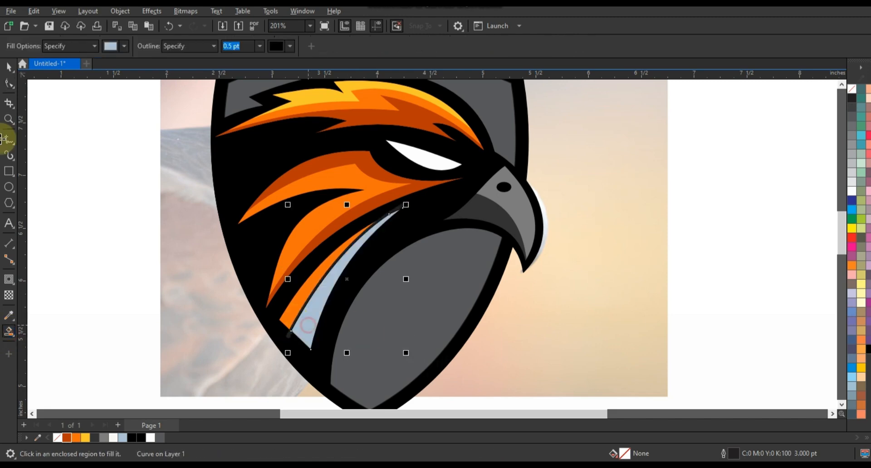
click(8, 68)
click(67, 438)
click(288, 337)
key(Delete)
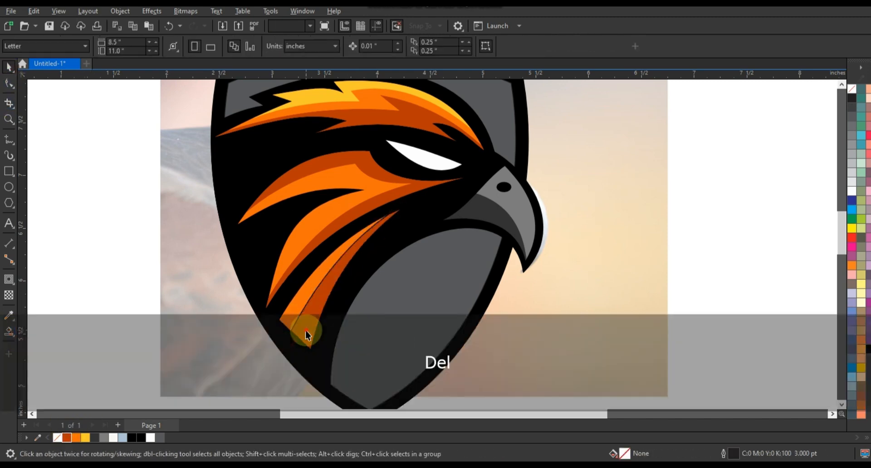
Step: Remove the outline from the lowest cheek feather's new dark orange band
click(323, 283)
shift+click(316, 278)
right_click(852, 91)
click(778, 173)
key(F3)
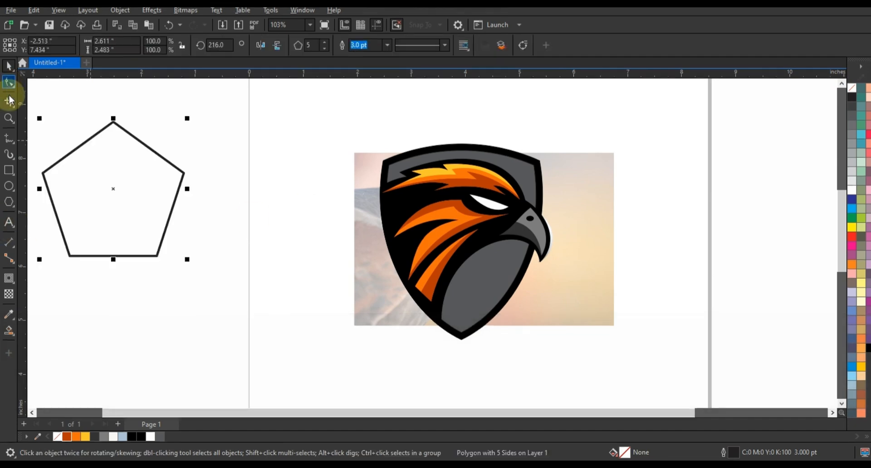
Step: Reshape the pentagon into a five-pointed star and add one inward contour with a 0.208 in offset
click(9, 83)
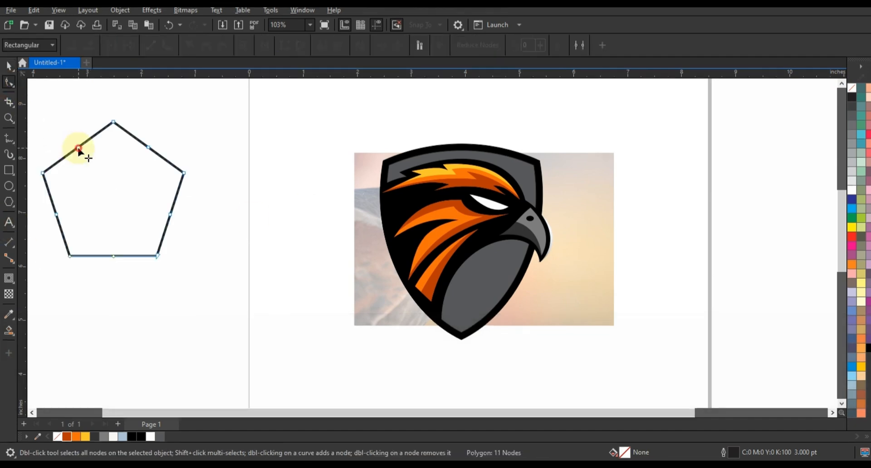
drag(80, 148, 86, 177)
click(8, 66)
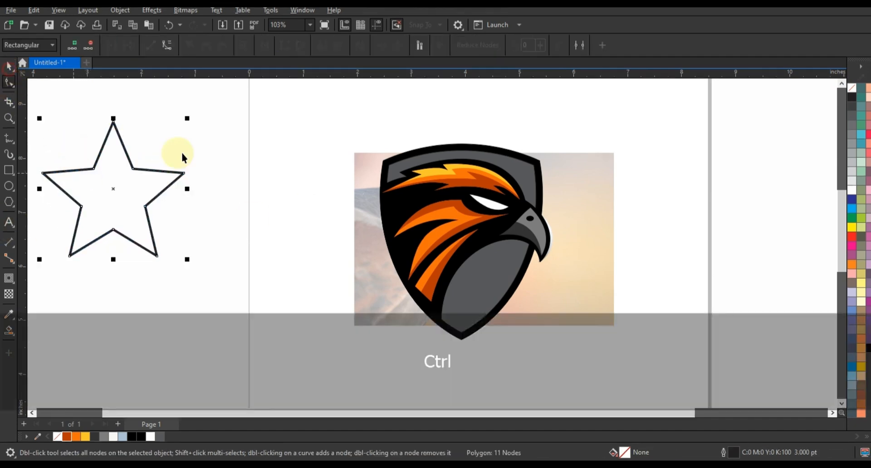
click(9, 278)
drag(114, 123, 117, 132)
click(9, 66)
Step: Reposition the star, draw an ellipse about 5.94 by 2.61 in across its lower half, and center it horizontally with the star
key(F3)
key(F3)
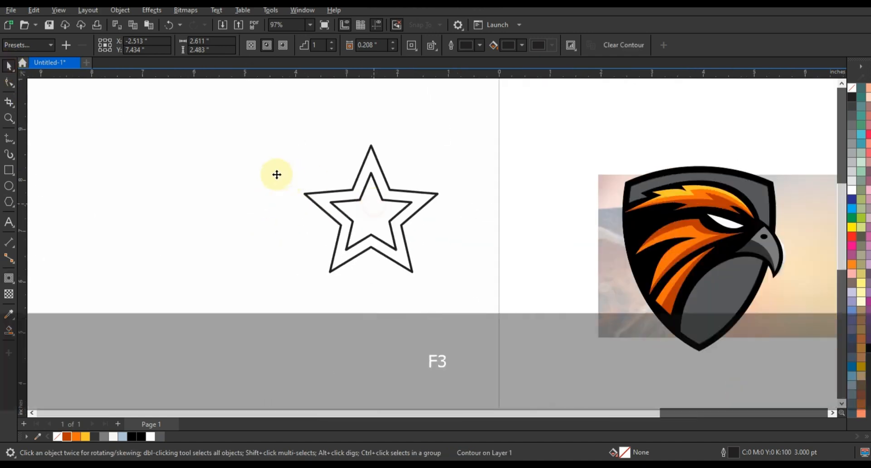
drag(354, 220, 258, 189)
click(125, 202)
click(9, 186)
drag(107, 312, 414, 176)
key(space)
shift+click(281, 164)
key(c)
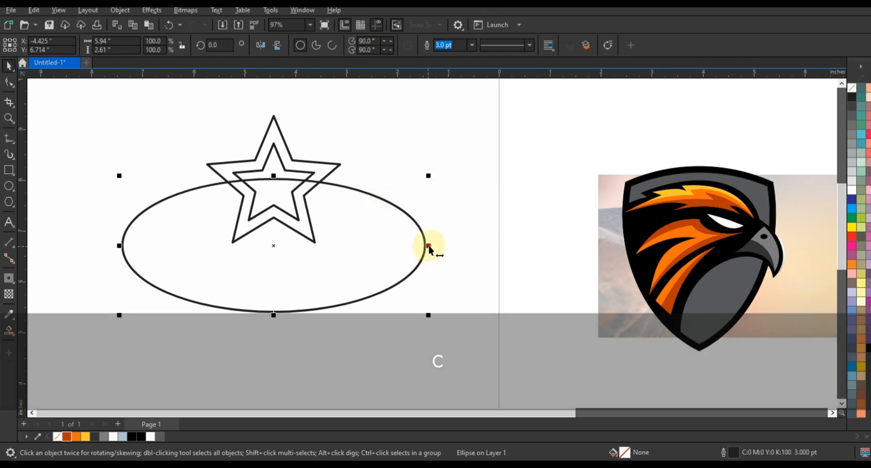
Step: Narrow the ellipse and make a slightly lower copy about 5.26 by 2.58 in that overlaps it
drag(429, 245, 419, 320)
right_click(378, 237)
drag(378, 235, 410, 249)
drag(273, 181, 273, 184)
drag(410, 251, 412, 252)
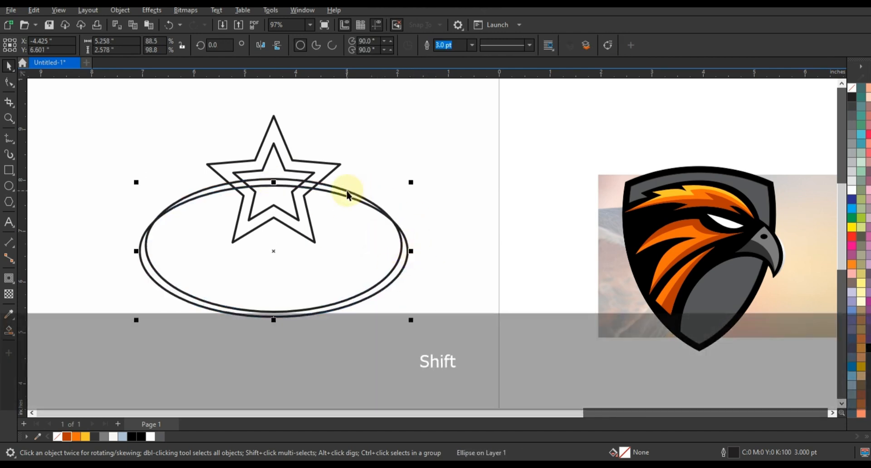
Step: Trim the upper ellipse with the lower one and delete the lower ellipse, leaving a thin crescent
shift+click(349, 192)
click(319, 48)
key(ctrl+z)
click(340, 45)
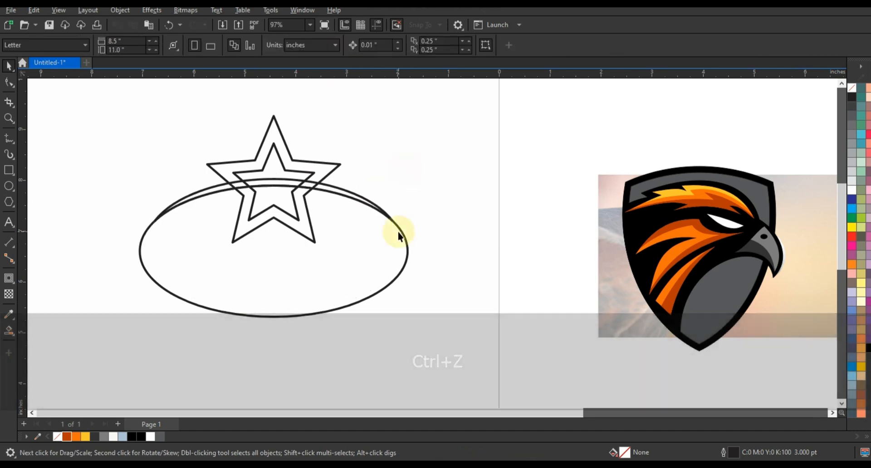
click(399, 233)
key(Delete)
Step: Smart-fill the star and crescent regions above the arc and delete the original contoured star
click(9, 330)
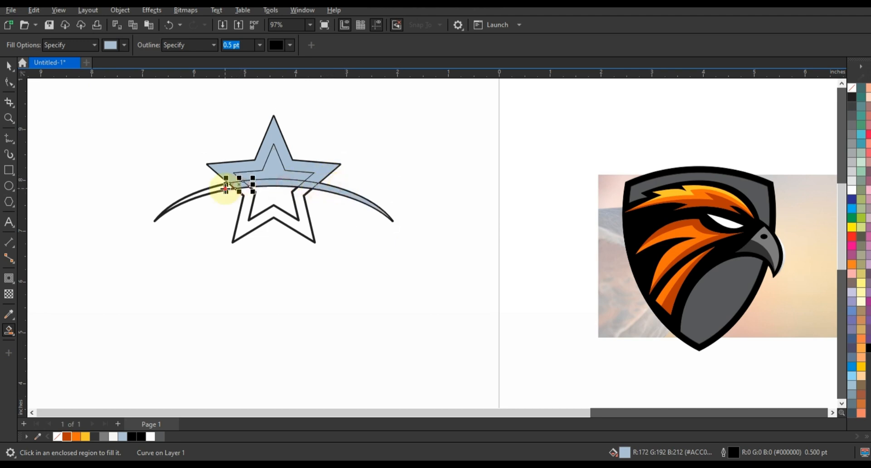
click(279, 222)
key(Delete)
Step: Weld the crescent pieces with the inner star and fill the outer star border black
click(316, 187)
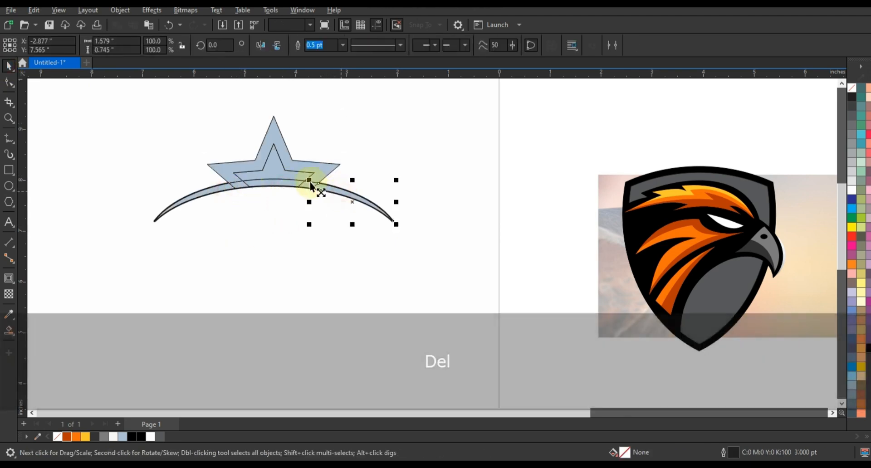
shift+click(290, 183)
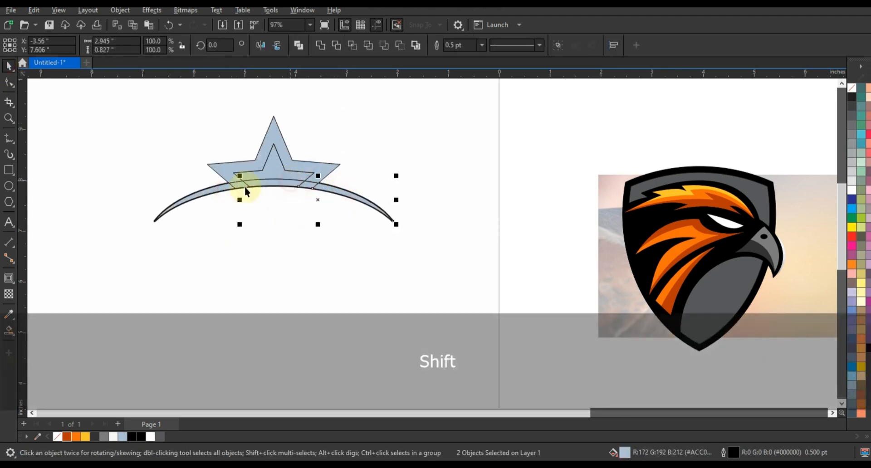
click(320, 45)
click(360, 120)
click(325, 168)
click(141, 437)
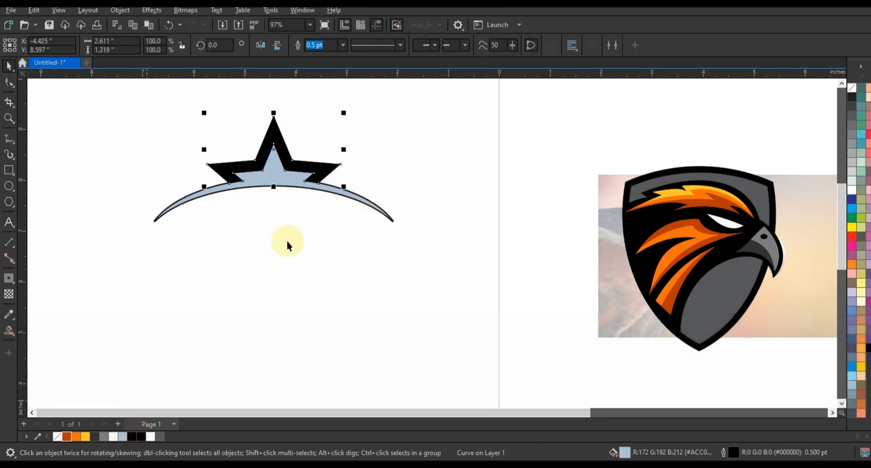
Step: Move the star-and-crescent ornament onto the shield's upper edge and scale it to about 2.86 in wide
drag(118, 109, 410, 260)
drag(303, 184, 729, 185)
drag(820, 222, 707, 172)
key(F3)
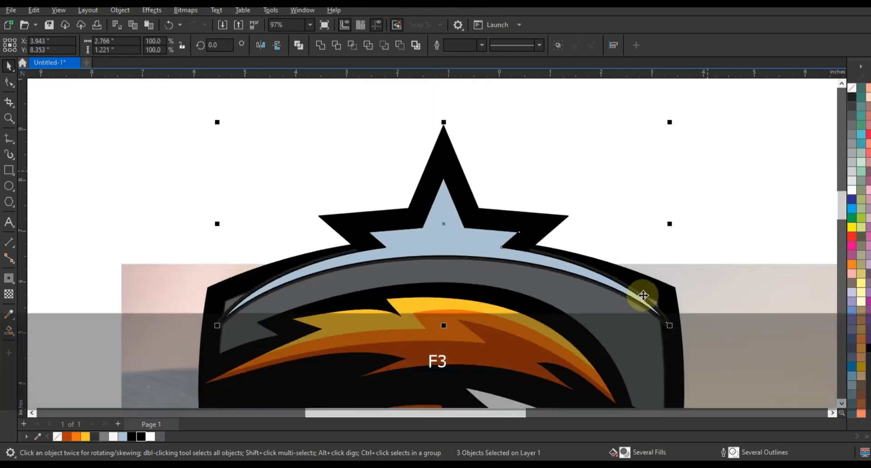
drag(668, 223, 675, 222)
key(Escape)
Step: Fill the ornament's inner star and crescent dark orange and remove its outline
click(482, 235)
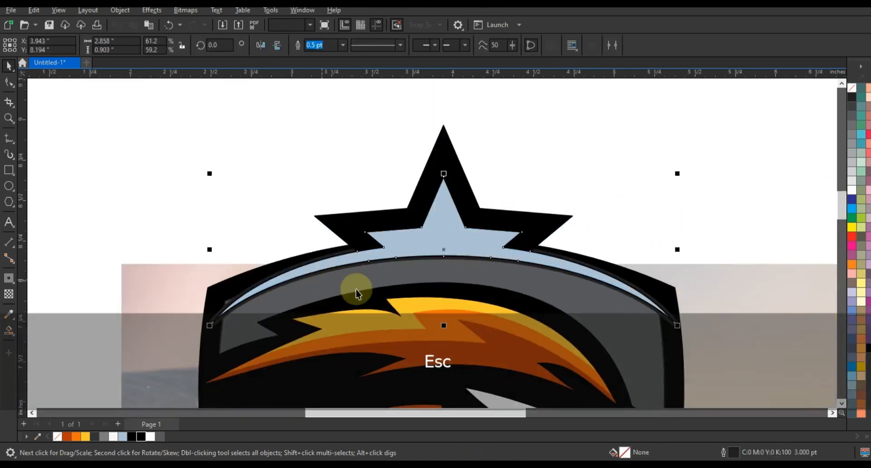
click(67, 437)
right_click(852, 88)
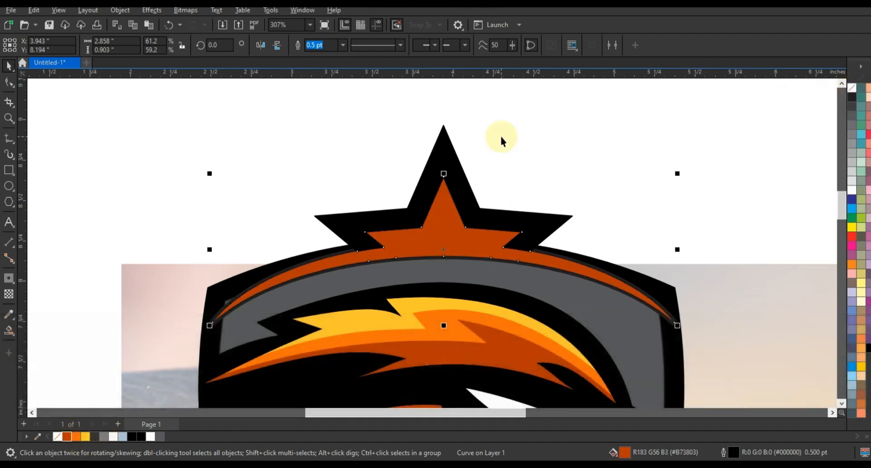
Step: Draw a vertical line about 0.96 in long through the star and center it horizontally on the ornament
click(440, 125)
ctrl+click(397, 272)
key(space)
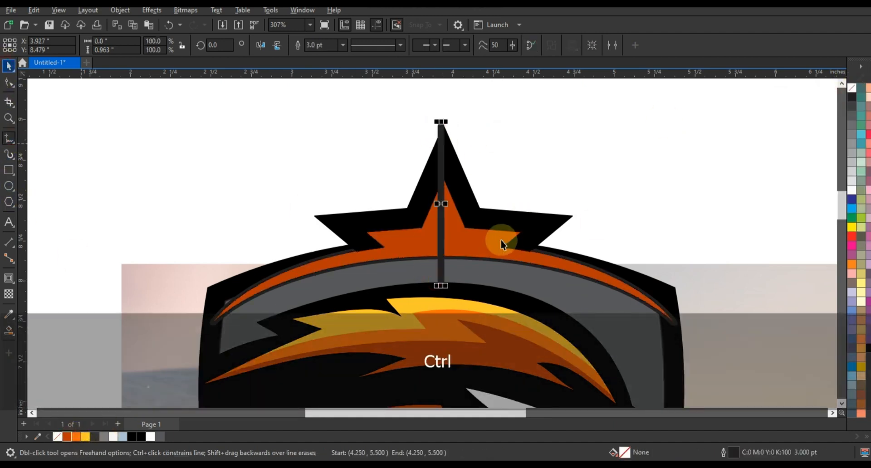
shift+click(495, 244)
key(c)
Step: Smart-fill the ornament's right half, color it orange and delete the vertical dividing line
click(474, 231)
click(9, 67)
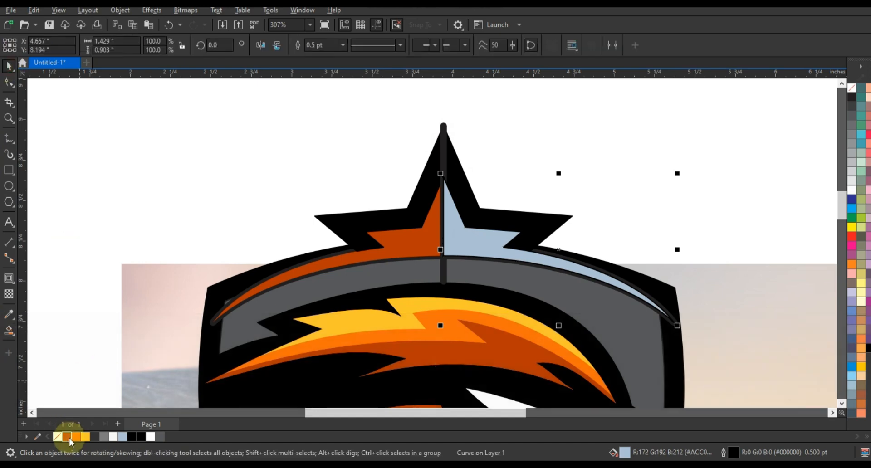
click(75, 436)
key(Escape)
click(444, 273)
key(Delete)
Step: Remove the outlines from both ornament halves and delete the leftover outlined crescent behind them
click(456, 243)
shift+click(431, 245)
right_click(852, 88)
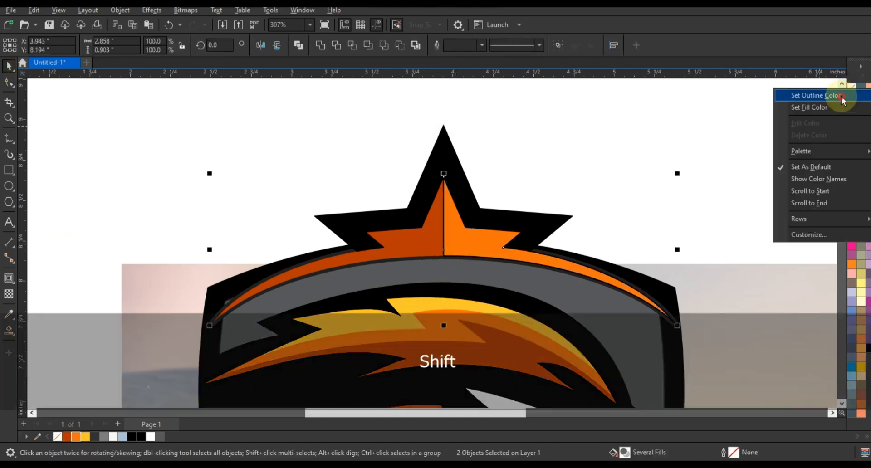
click(843, 95)
key(Delete)
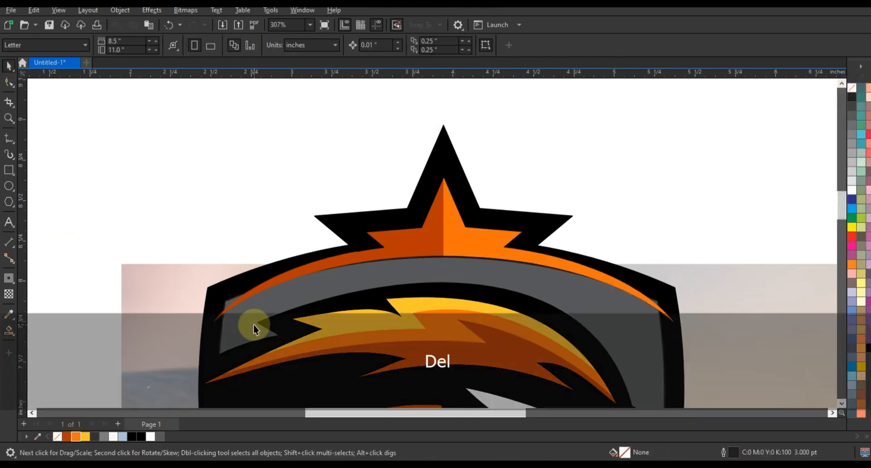
Step: Move the eagle photo out from behind the logo to the empty area left of the shield
click(480, 212)
key(F3)
key(F3)
key(F3)
click(357, 146)
key(F3)
key(F3)
click(573, 198)
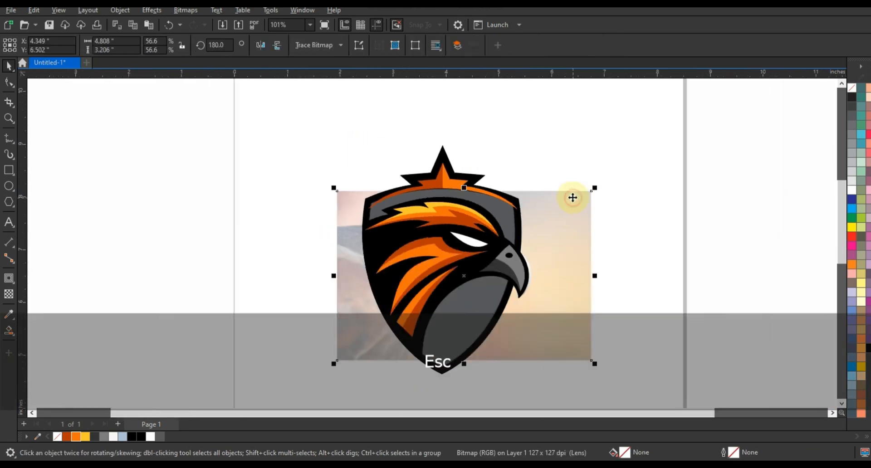
key(shift+F2)
key(Escape)
click(654, 197)
key(F3)
click(578, 227)
drag(577, 227, 214, 232)
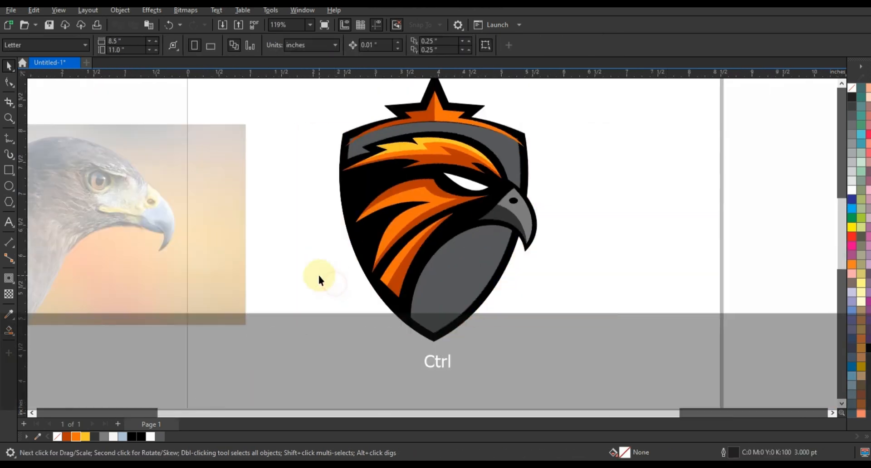
Step: Add the text FALCONS below the shield and set its font to American Captain
click(318, 273)
click(10, 240)
click(306, 384)
text(FALCONS)
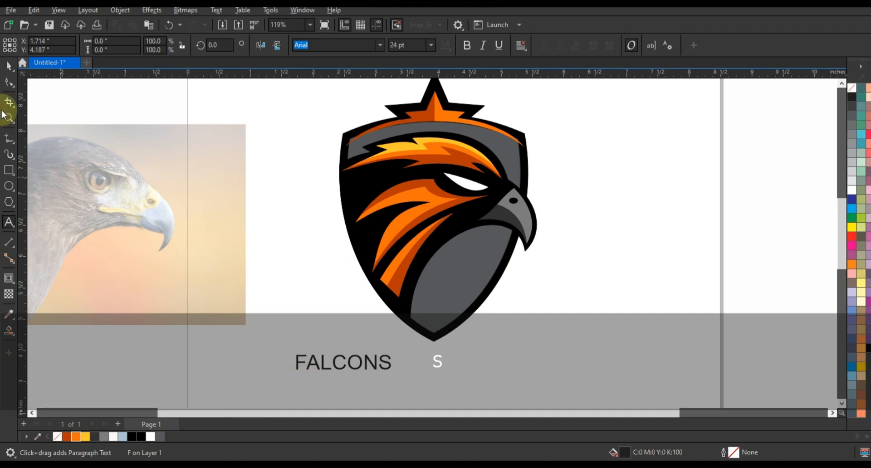
click(8, 65)
click(380, 45)
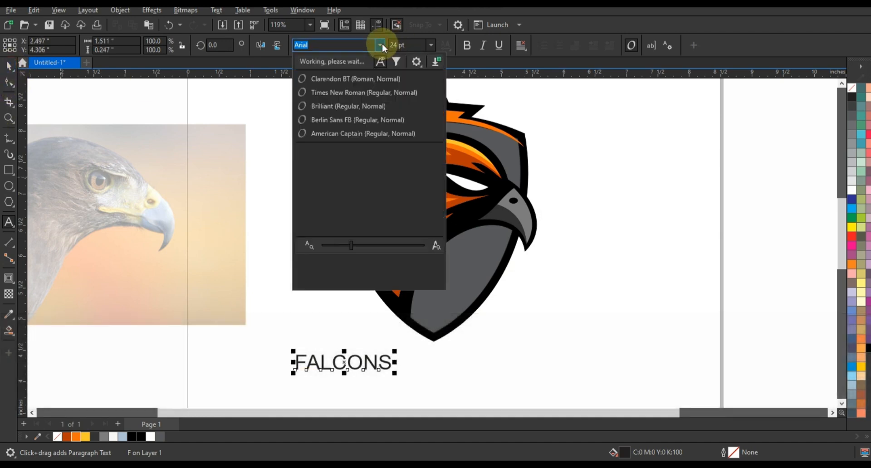
click(346, 133)
Step: Widen the letter spacing of FALCONS and enlarge it to about 2.88 by 0.58 in across the shield's lower part
shift+click(369, 378)
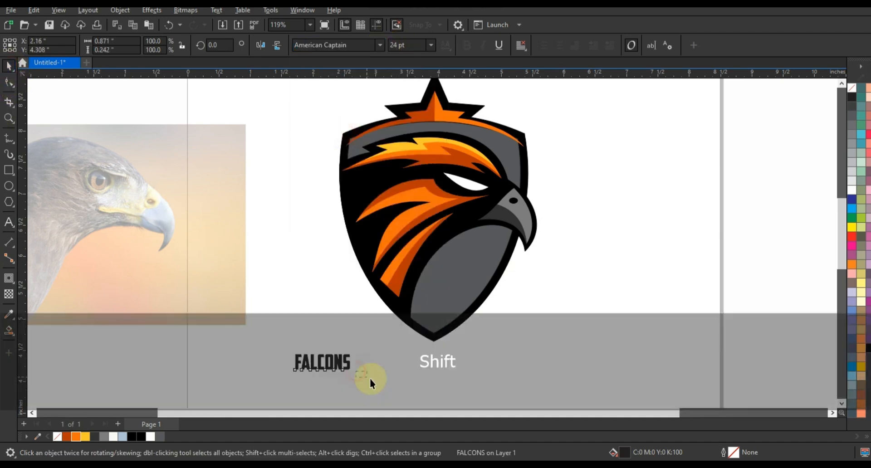
click(347, 366)
drag(355, 375, 389, 389)
drag(359, 360, 532, 288)
Step: Shift the FALCONS text slightly upward and convert it to curves
ctrl+click(521, 288)
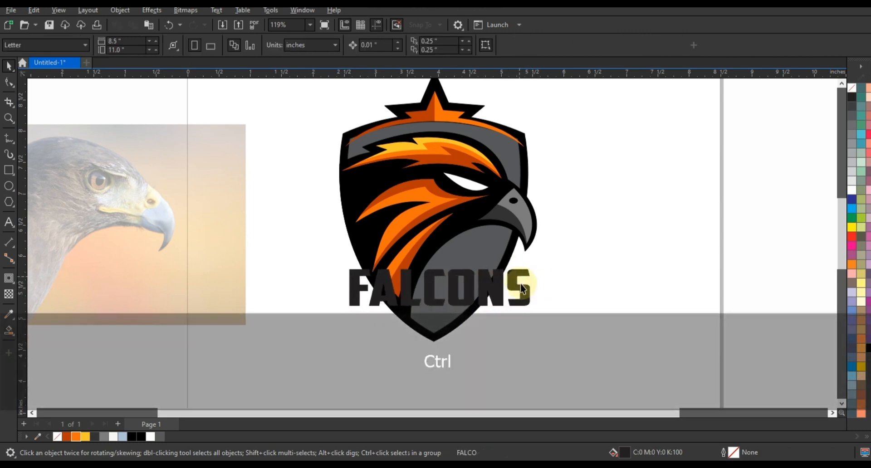
ctrl+click(522, 289)
key(ctrl+q)
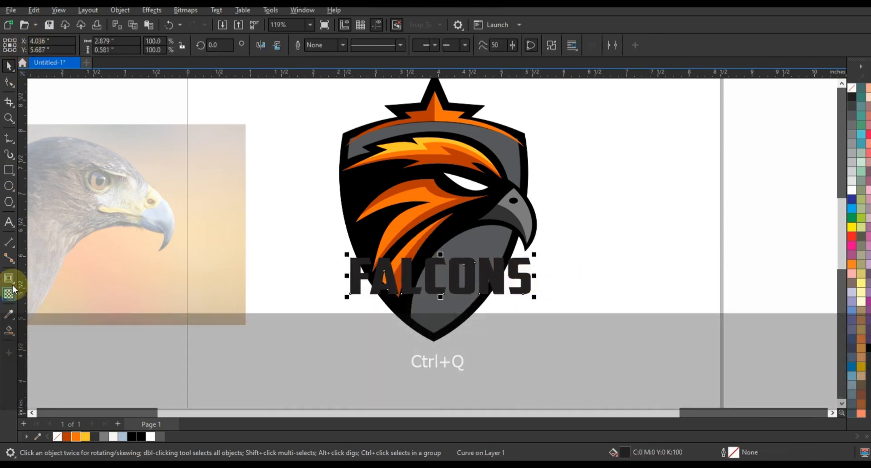
Step: Apply an envelope to FALCONS, delete its side midpoint nodes, and arch the lettering upward by about 0.23 in
click(9, 279)
click(45, 327)
key(Delete)
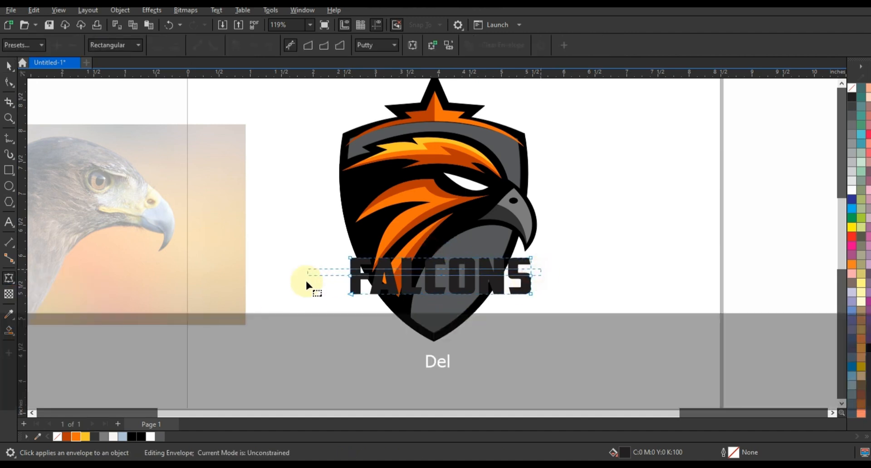
key(Escape)
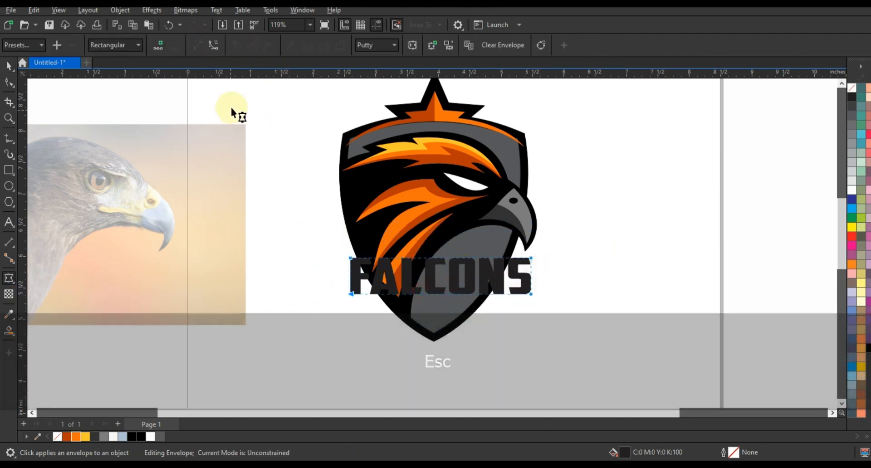
key(ctrl)
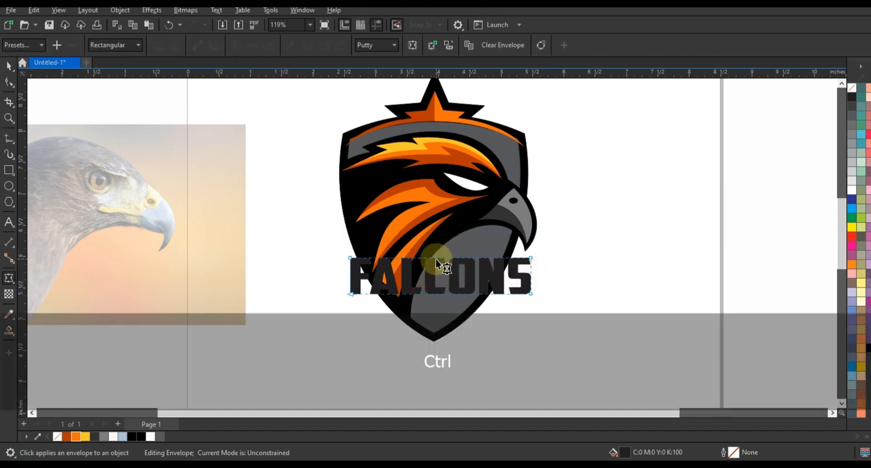
drag(435, 258, 436, 280)
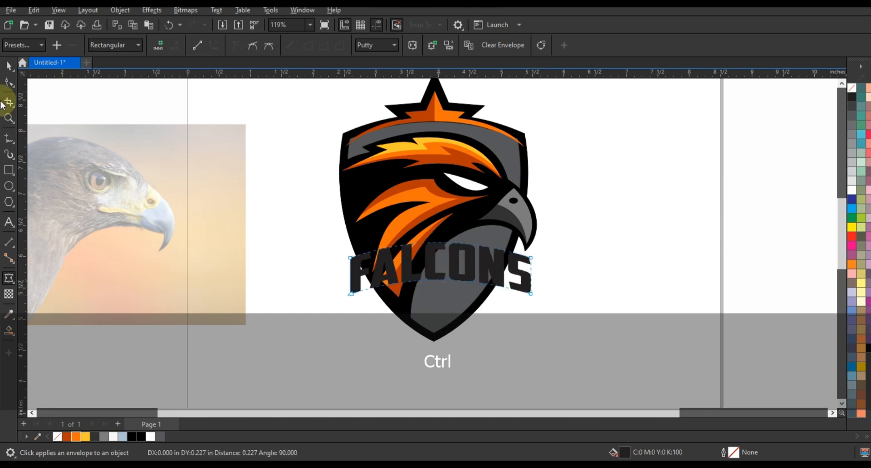
Step: Enlarge the arched FALCONS lettering to about 3.11 by 0.89 in and add an outside contour of about 0.079 in
drag(534, 297, 542, 305)
drag(529, 283, 527, 294)
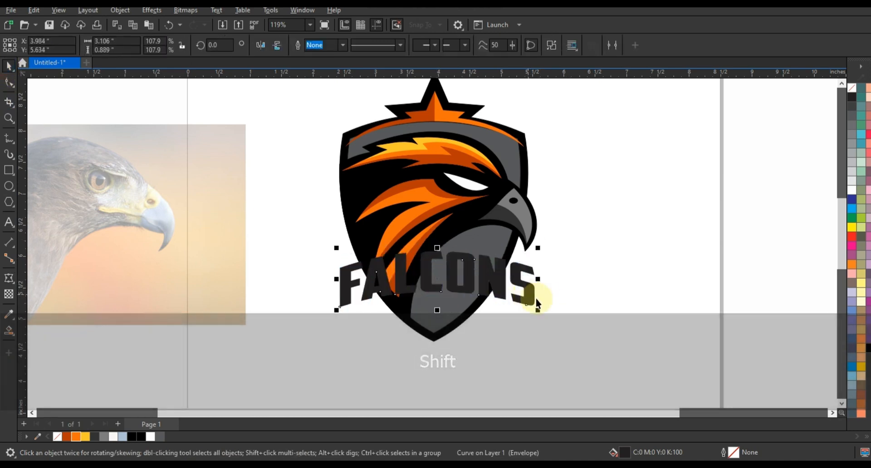
click(12, 282)
click(41, 290)
drag(530, 267, 539, 258)
click(11, 66)
Step: Break the contour apart from the FALCONS lettering, giving the backing shape a black fill behind the letters
click(119, 11)
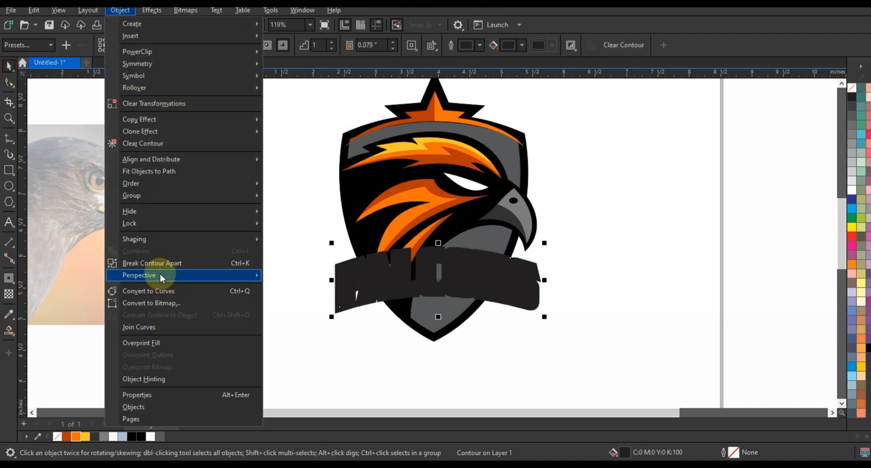
click(159, 263)
click(575, 276)
click(536, 266)
key(ctrl+Page_Down)
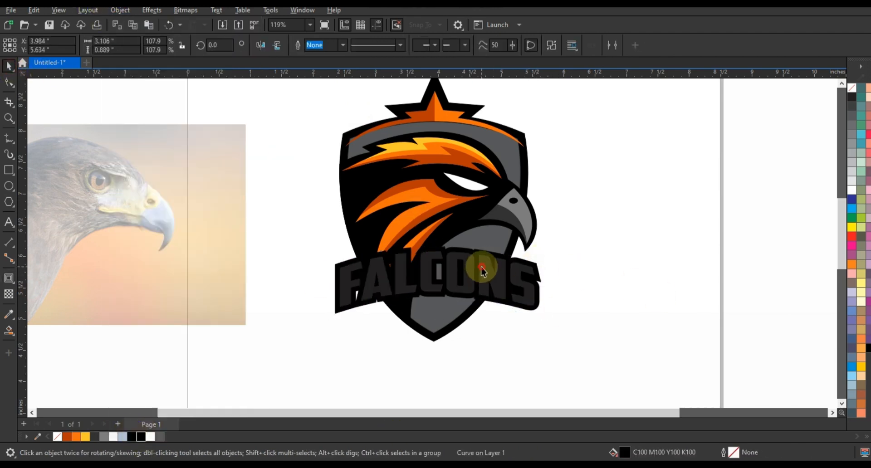
Step: Fill the FALCONS letters with white
click(850, 187)
click(295, 244)
drag(562, 334, 562, 333)
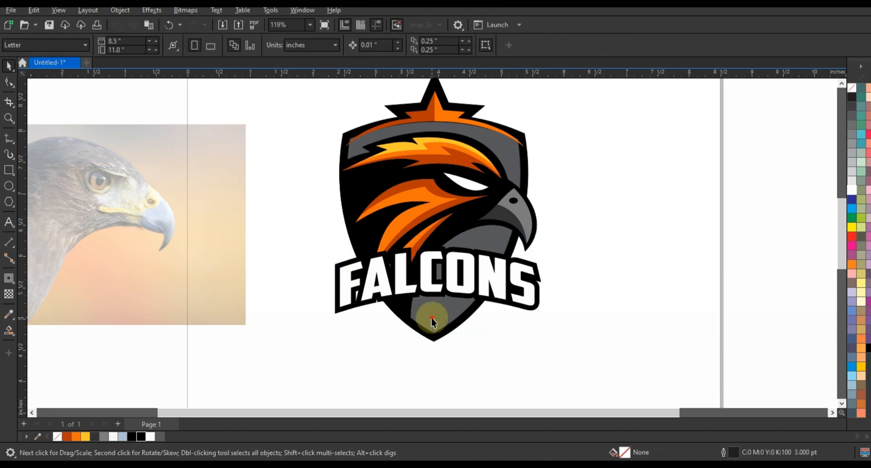
Step: Smart-fill the grey area at the shield's tip below the lettering and color it black
click(9, 330)
click(447, 318)
click(131, 436)
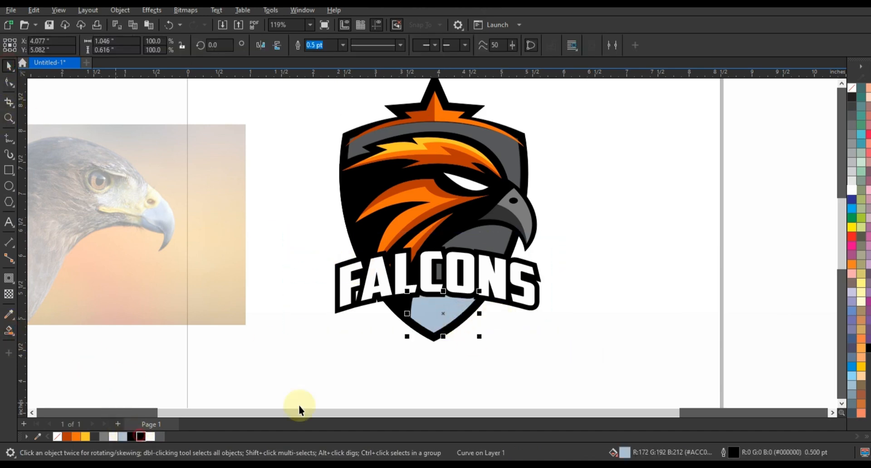
click(543, 328)
Step: Scale the FALCONS lettering with its backing to about 96.3% around its center, and delete the eagle reference photo
drag(289, 230, 555, 327)
key(shift)
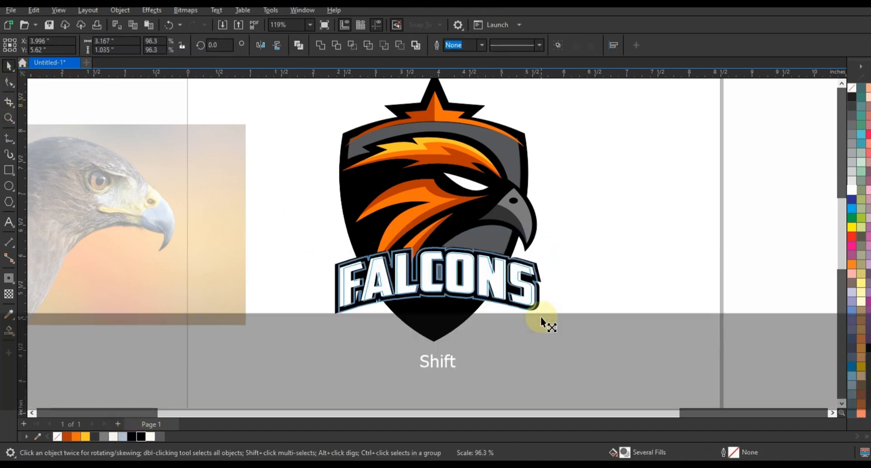
key(F3)
key(Escape)
click(318, 217)
key(Delete)
Step: Place a copy of the whole logo beside the original, outside the page's left edge
drag(329, 122, 531, 323)
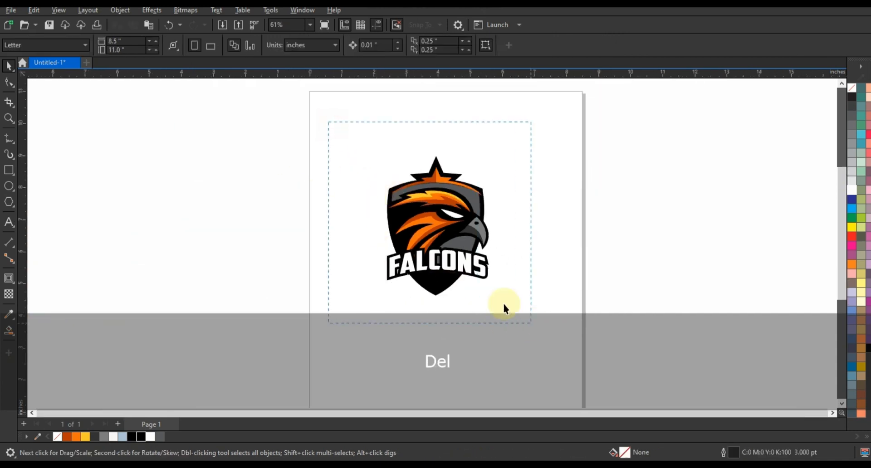
drag(437, 231, 232, 231)
right_click(231, 231)
key(shift+F2)
key(Escape)
Step: Recolor the three dark orange feather shapes of the copied logo with dark green #03400A
click(433, 194)
shift+click(432, 264)
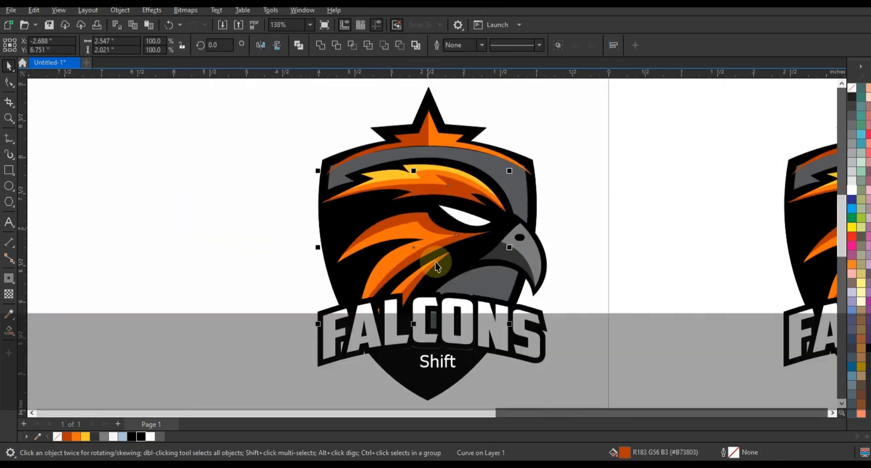
shift+click(454, 268)
click(12, 330)
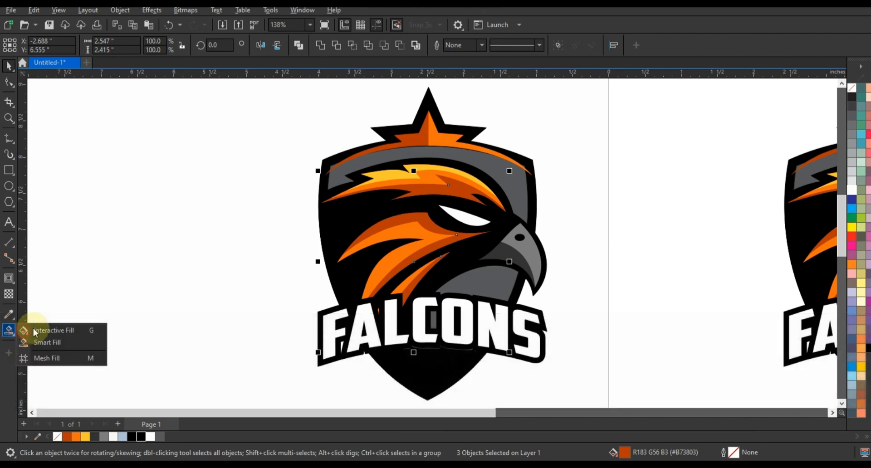
click(165, 46)
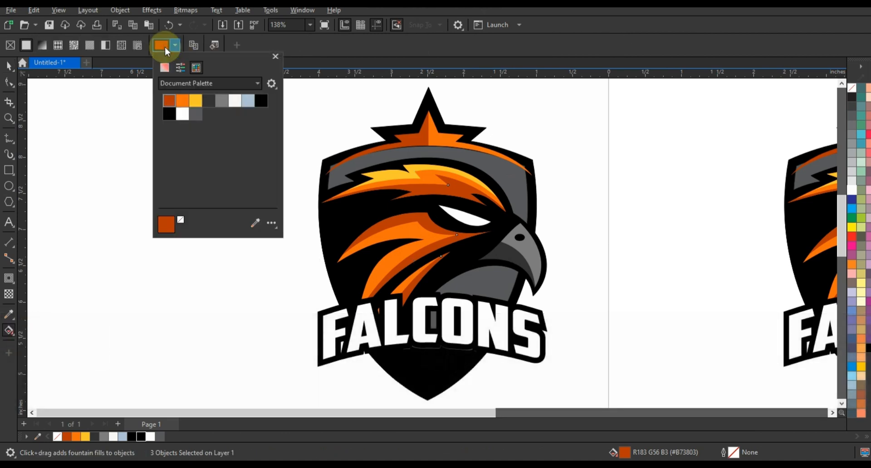
click(164, 69)
drag(196, 178, 186, 178)
drag(229, 141, 231, 149)
click(9, 66)
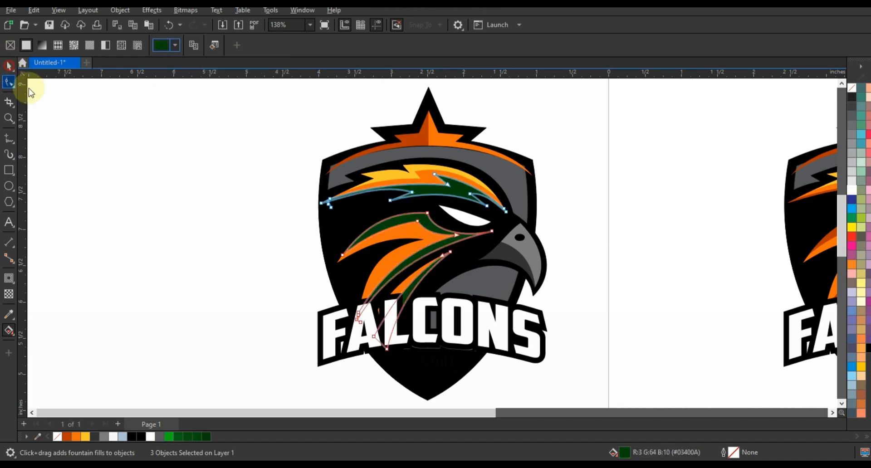
Step: Recolor the copied logo's bright orange feather shapes with a medium dark green from the document palette
click(406, 183)
shift+click(403, 286)
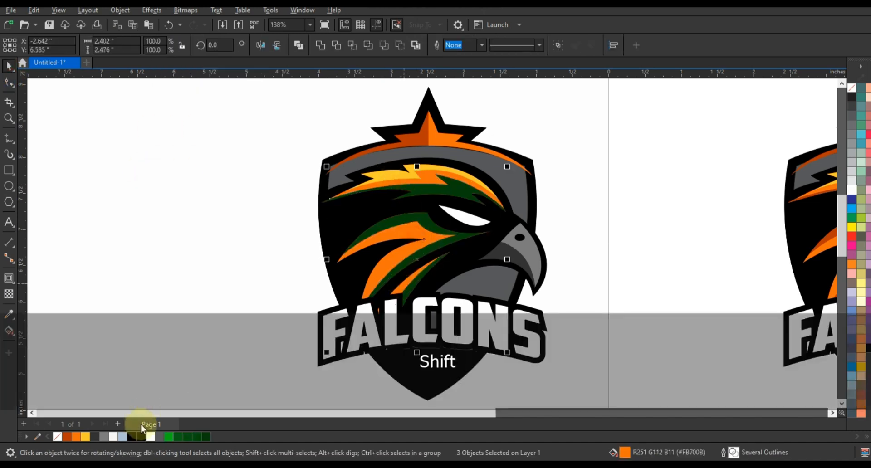
click(178, 436)
click(239, 354)
Step: Fill the copied logo's yellow brow highlight with bright green #04B719
click(388, 173)
click(169, 436)
click(203, 257)
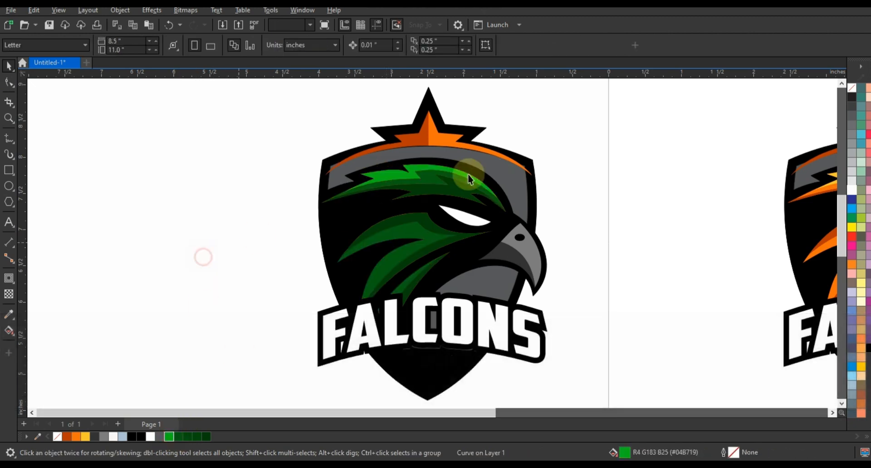
Step: Color the right half of the copied logo's star ornament bright green #04B719 and its left half dark green
click(470, 178)
click(170, 437)
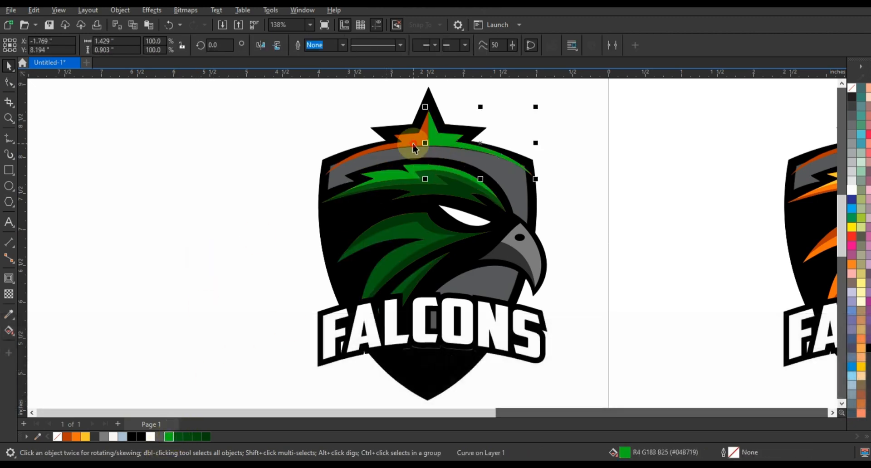
click(206, 436)
Step: Select both the green and the orange logo together
key(F3)
key(F3)
drag(245, 195, 667, 369)
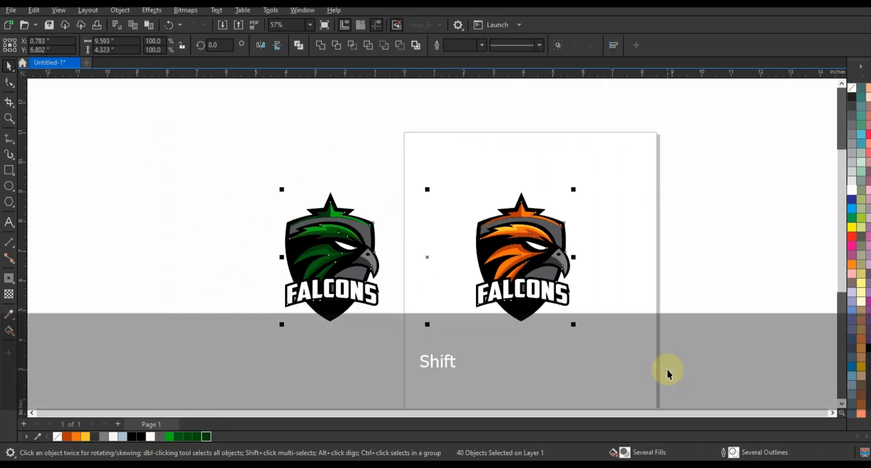